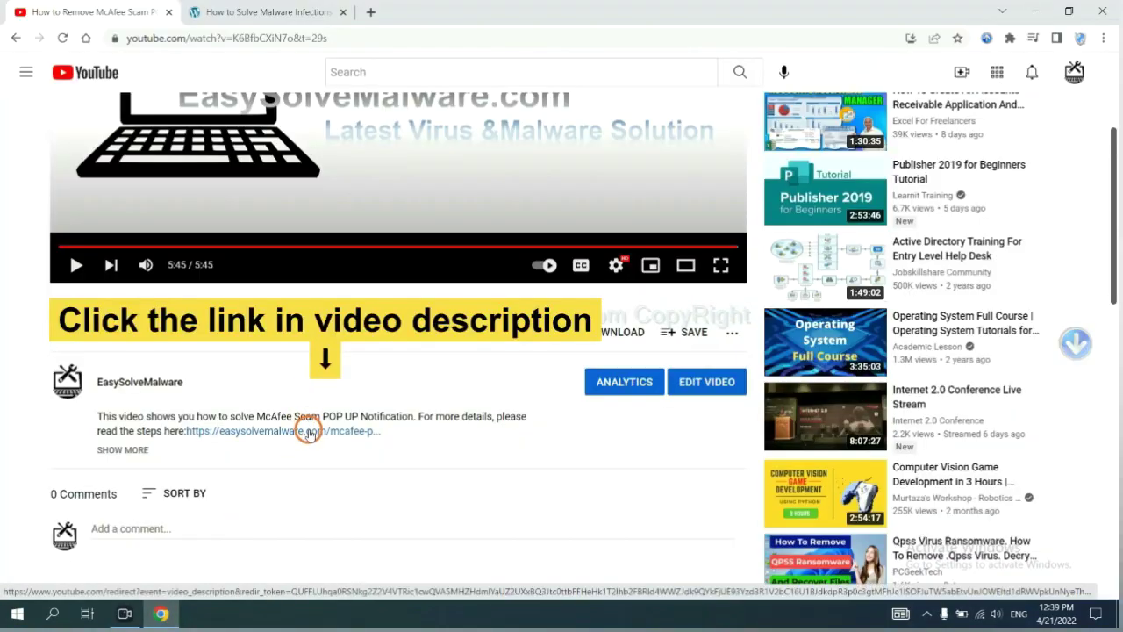
# Step: From the malware removal guide tab, download SpyHunter for Windows and run its installer
pyautogui.click(309, 431)
pyautogui.scroll(-3, 1107, 290)
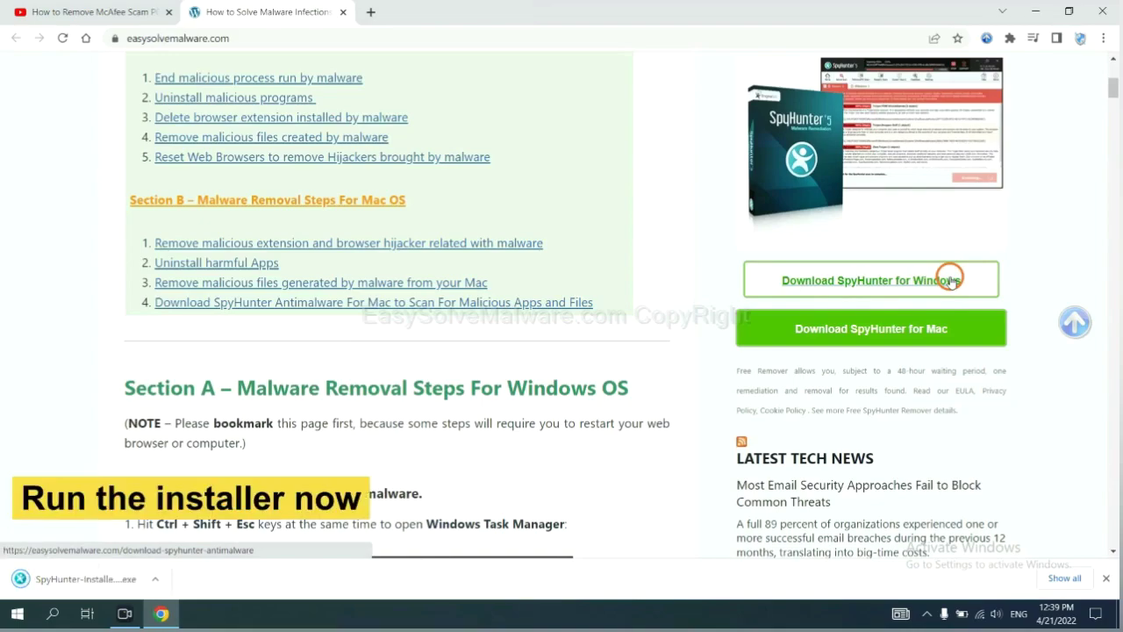
pyautogui.click(67, 579)
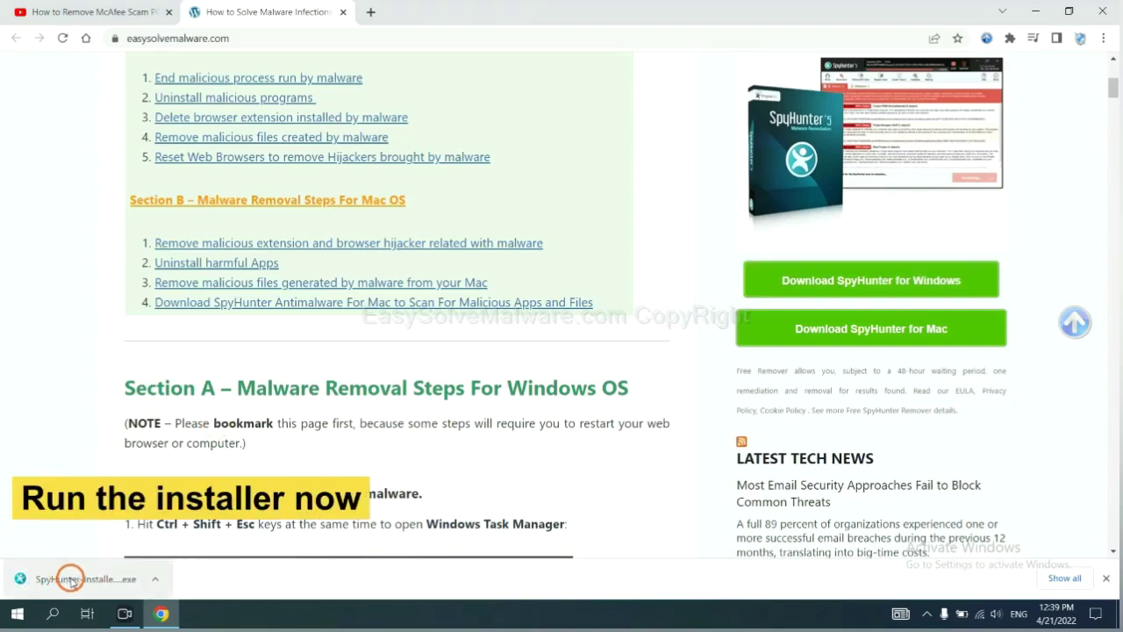
pyautogui.click(70, 578)
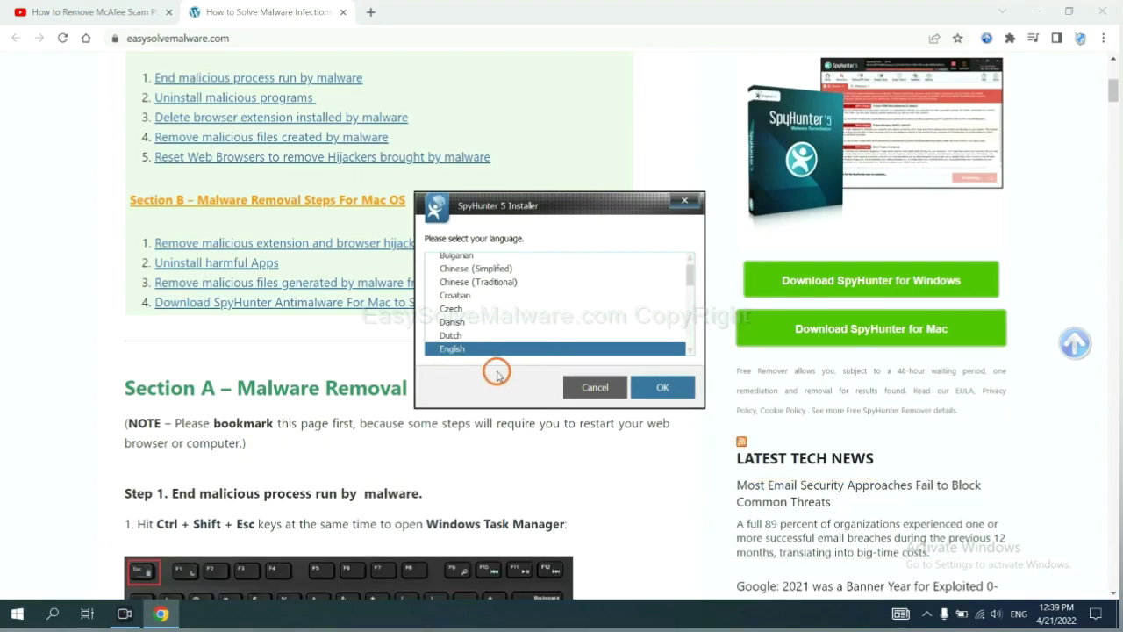
# Step: Install SpyHunter 5 in English with the EULA accepted, finishing into SpyHunter 5 Free
pyautogui.click(640, 380)
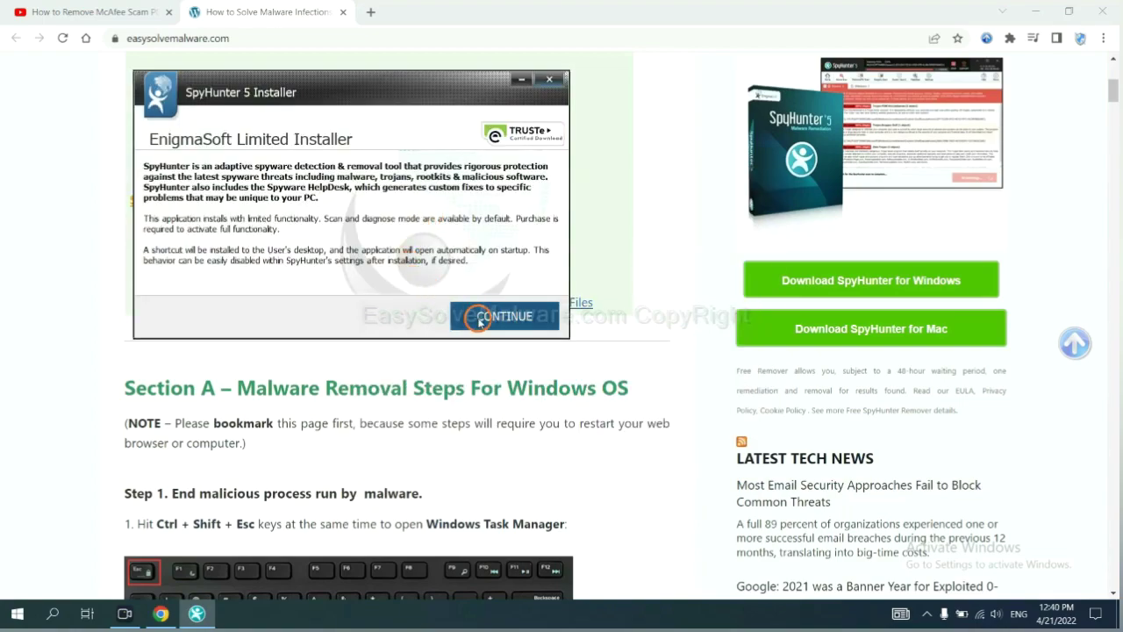
pyautogui.click(478, 317)
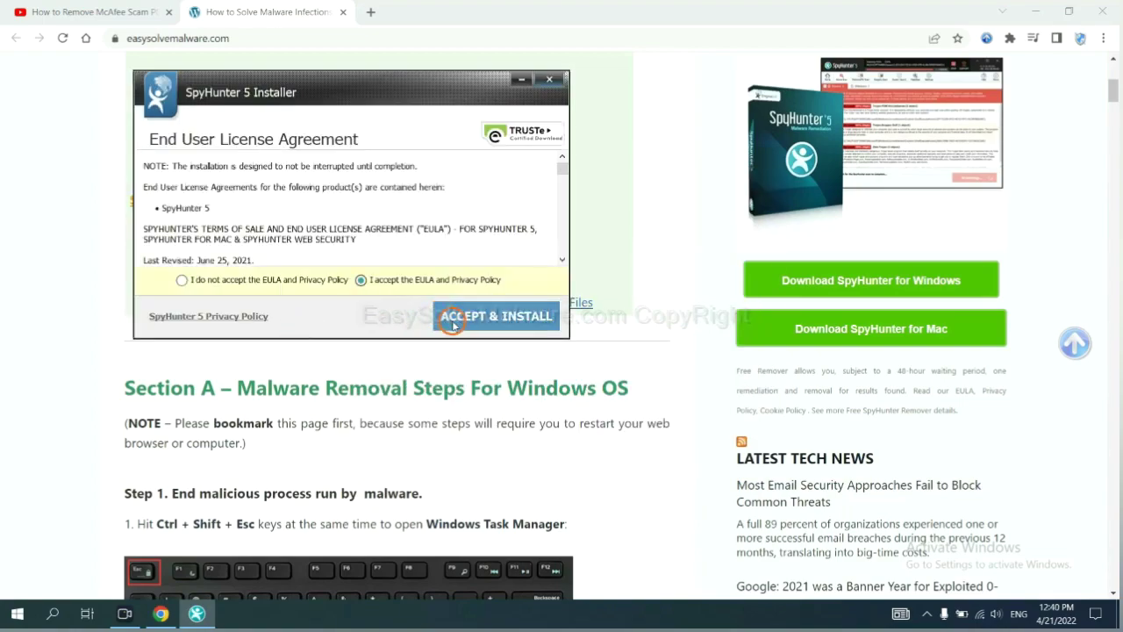
pyautogui.click(453, 321)
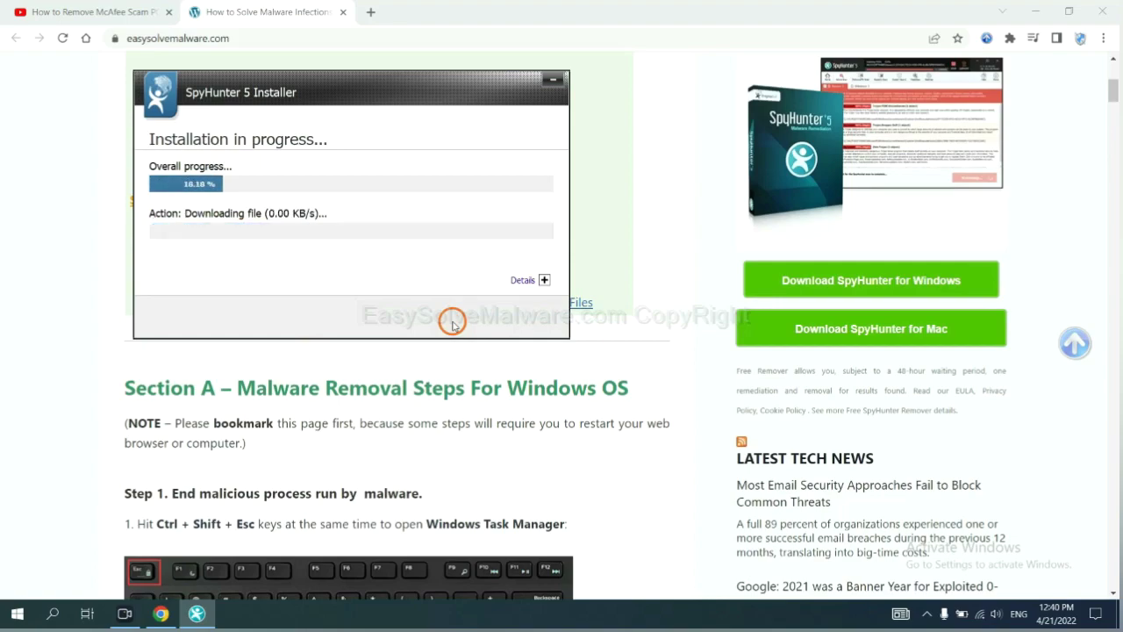
pyautogui.click(548, 391)
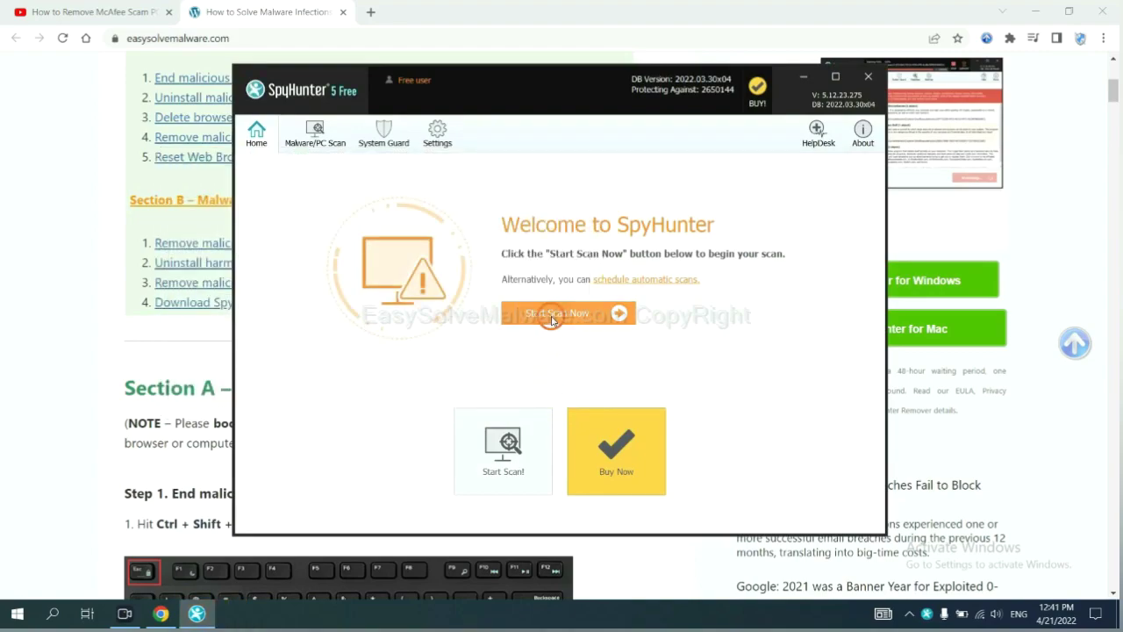
# Step: Run a SpyHunter malware scan and proceed past the Unknown Objects list to removal
pyautogui.click(552, 321)
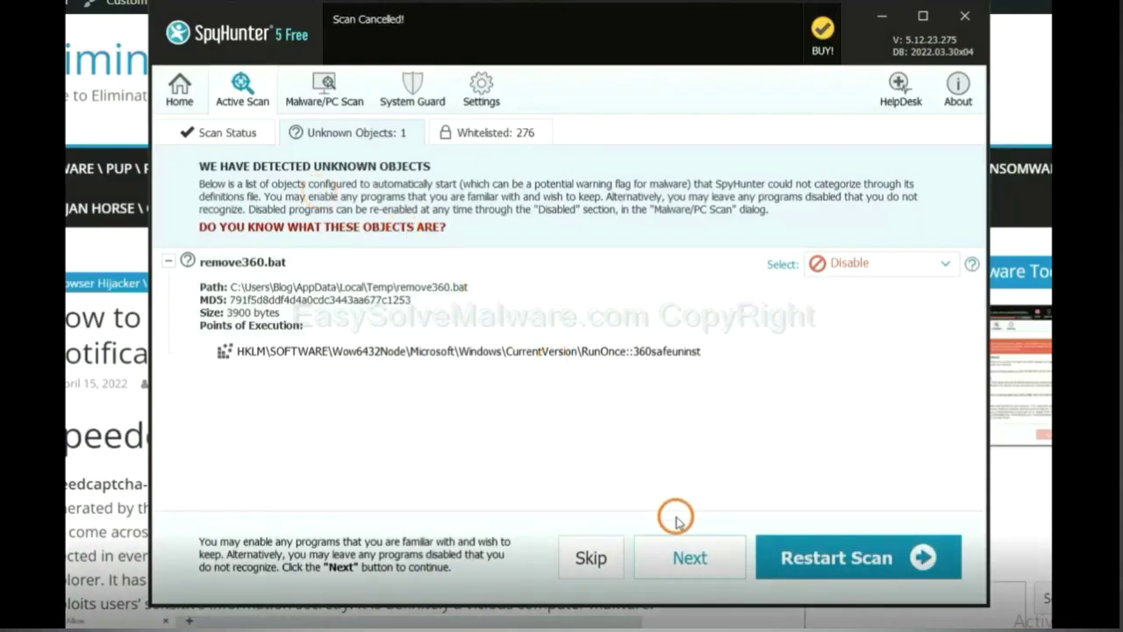
pyautogui.click(689, 560)
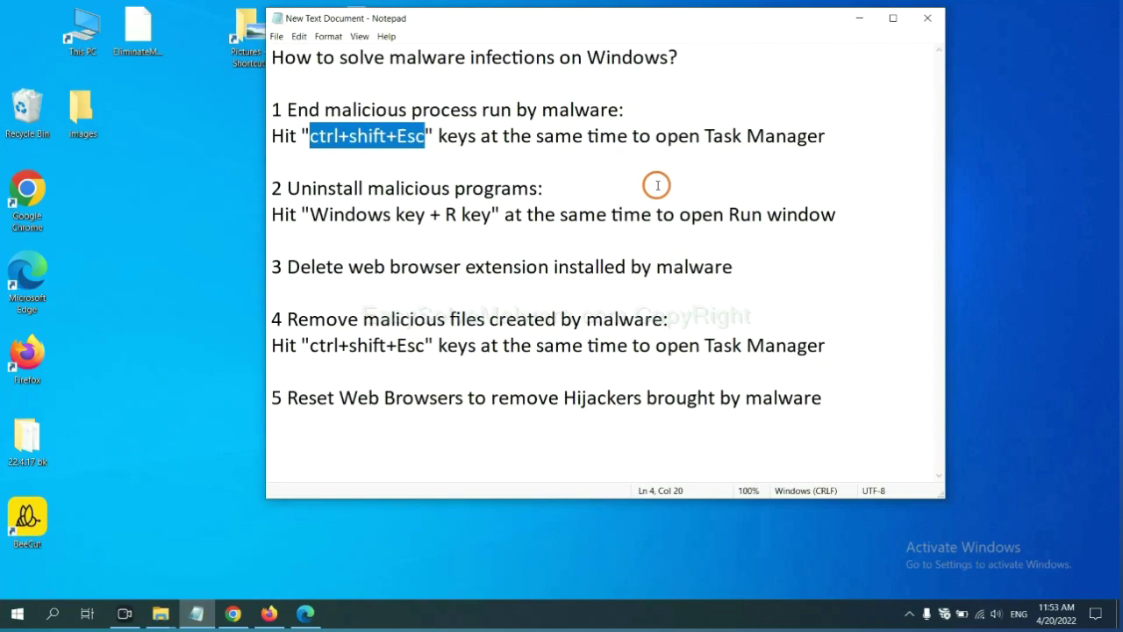
# Step: Open Task Manager with Ctrl+Shift+Esc and select the Usermode Font Driver Host process
pyautogui.click(396, 139)
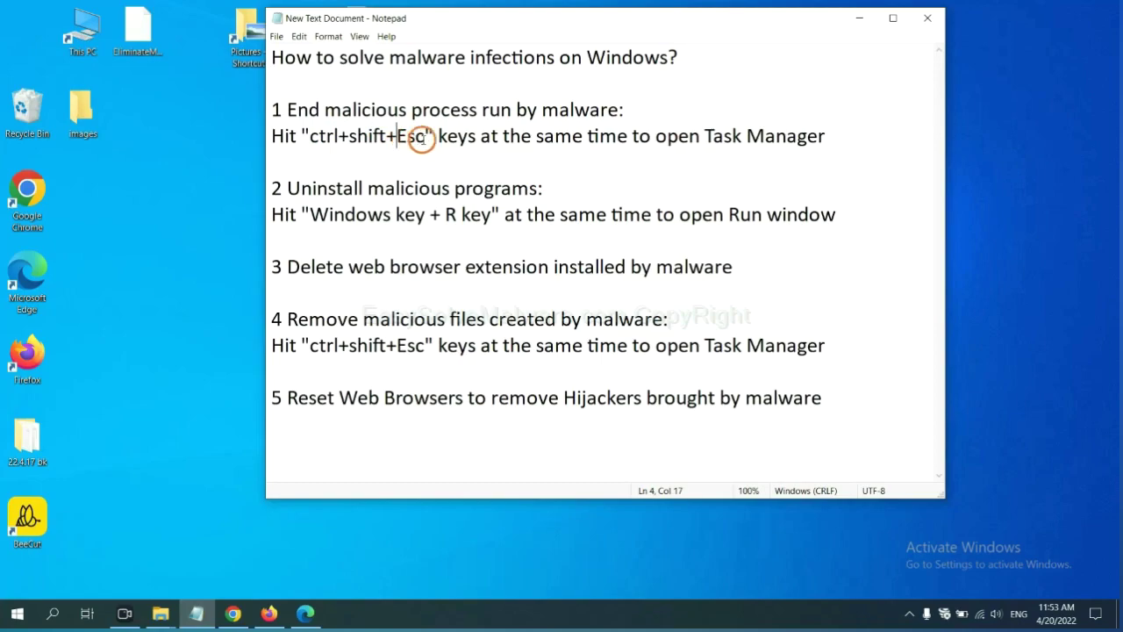
pyautogui.moveTo(425, 138); pyautogui.dragTo(312, 139)
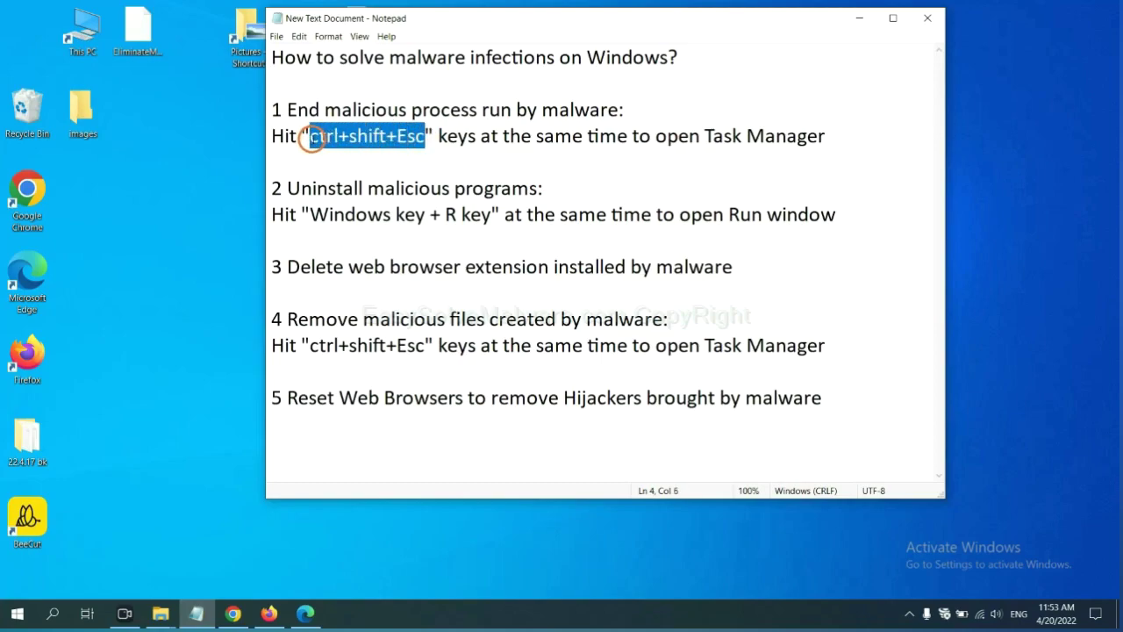
pyautogui.hotkey('ctrl', 'shift', 'Escape')
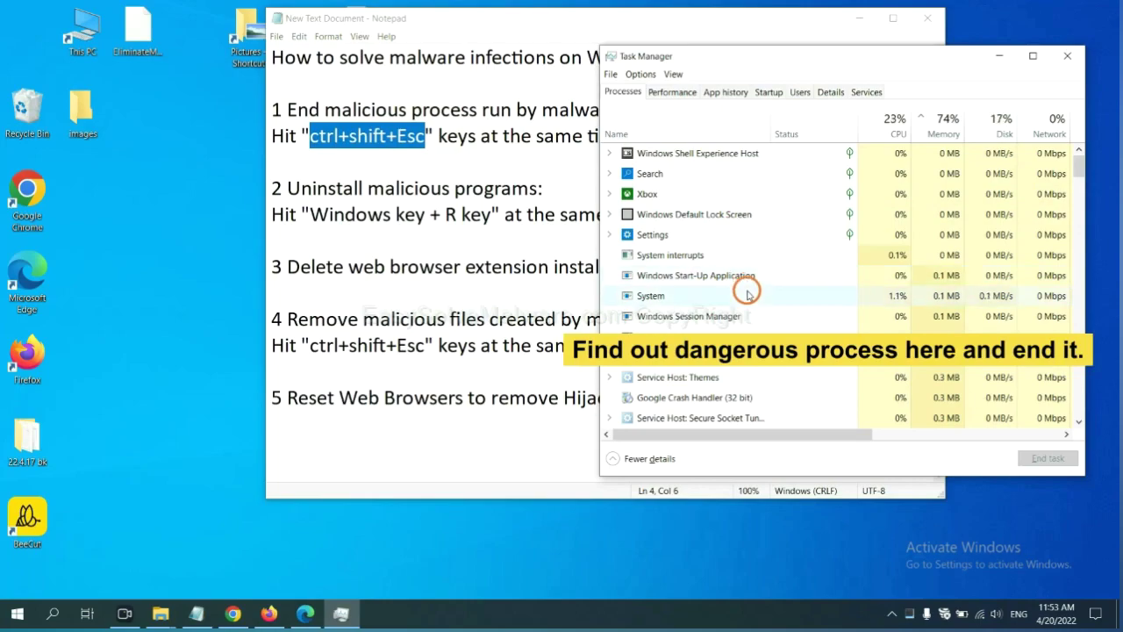
pyautogui.click(747, 295)
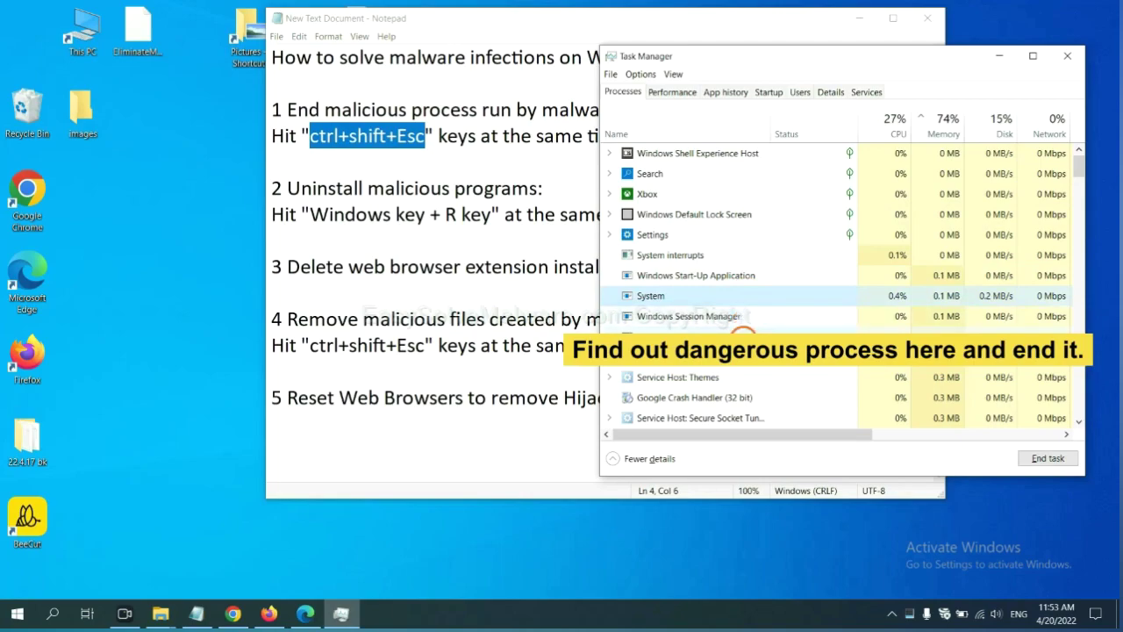
pyautogui.click(743, 336)
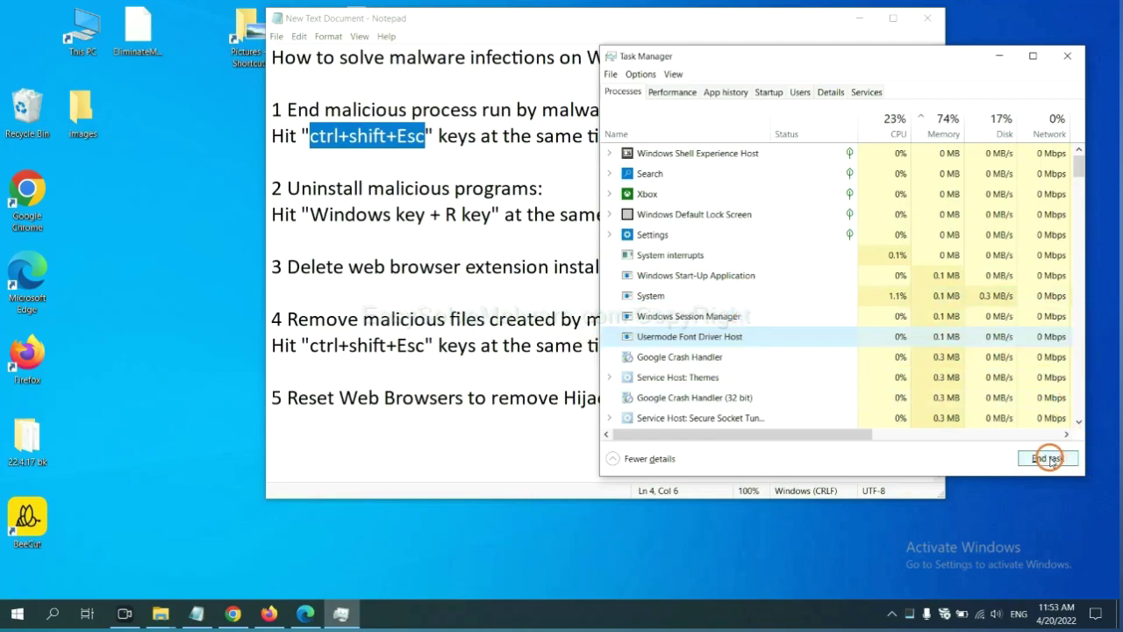
# Step: End the chosen process, then bring up Run beside the notes with 'control panel'
pyautogui.click(1063, 58)
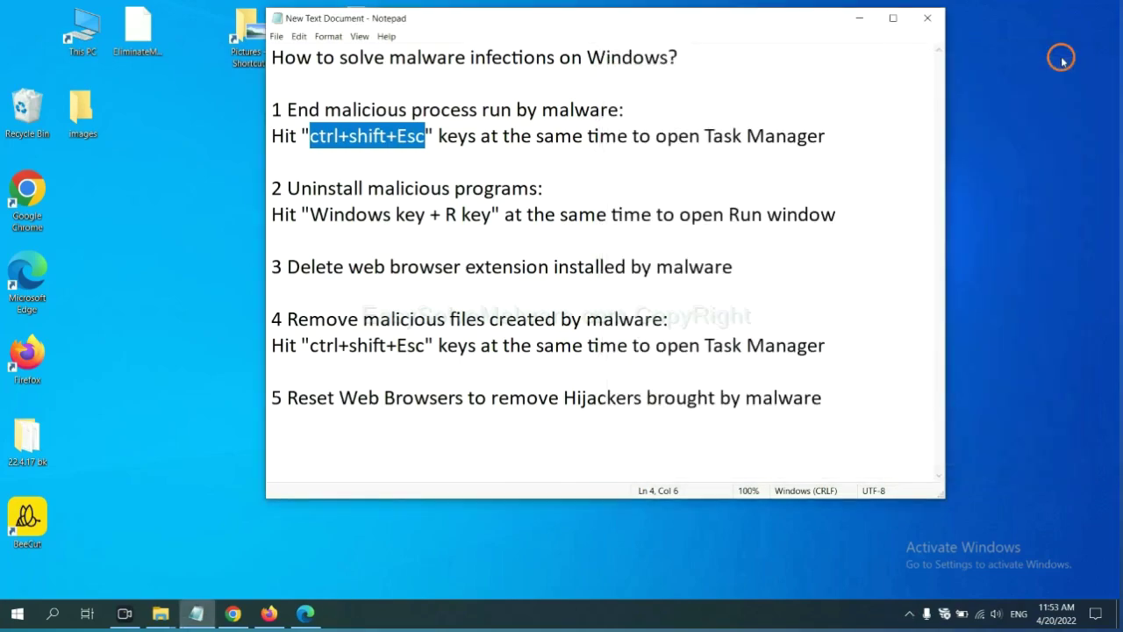
pyautogui.click(695, 203)
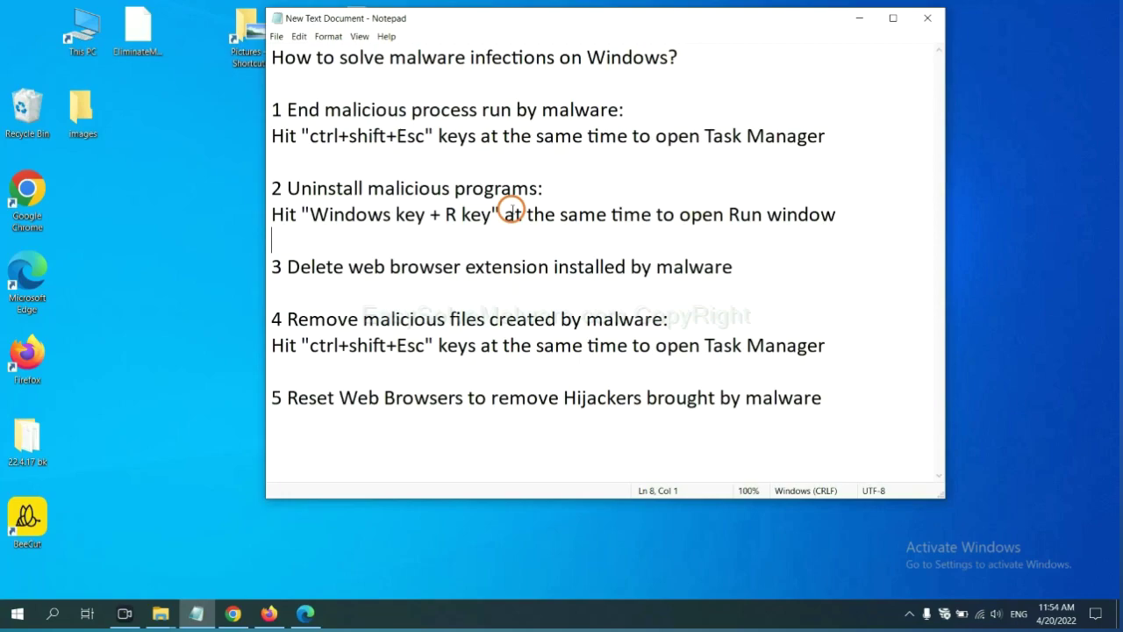
pyautogui.moveTo(309, 216); pyautogui.dragTo(489, 225)
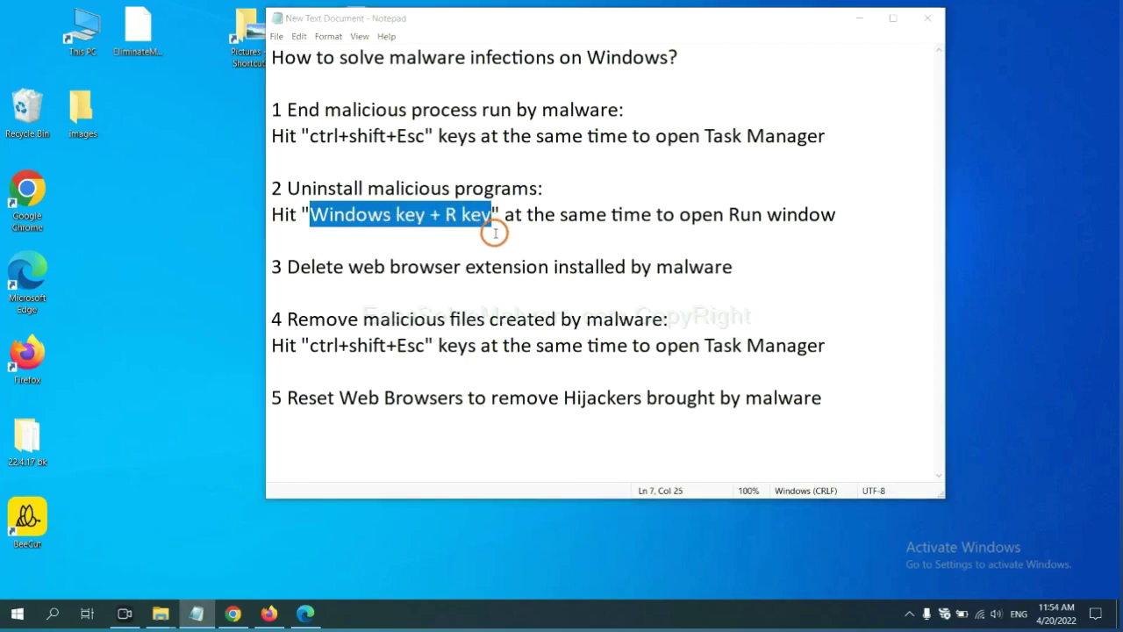
pyautogui.press('super+r')
pyautogui.moveTo(124, 456); pyautogui.dragTo(856, 195)
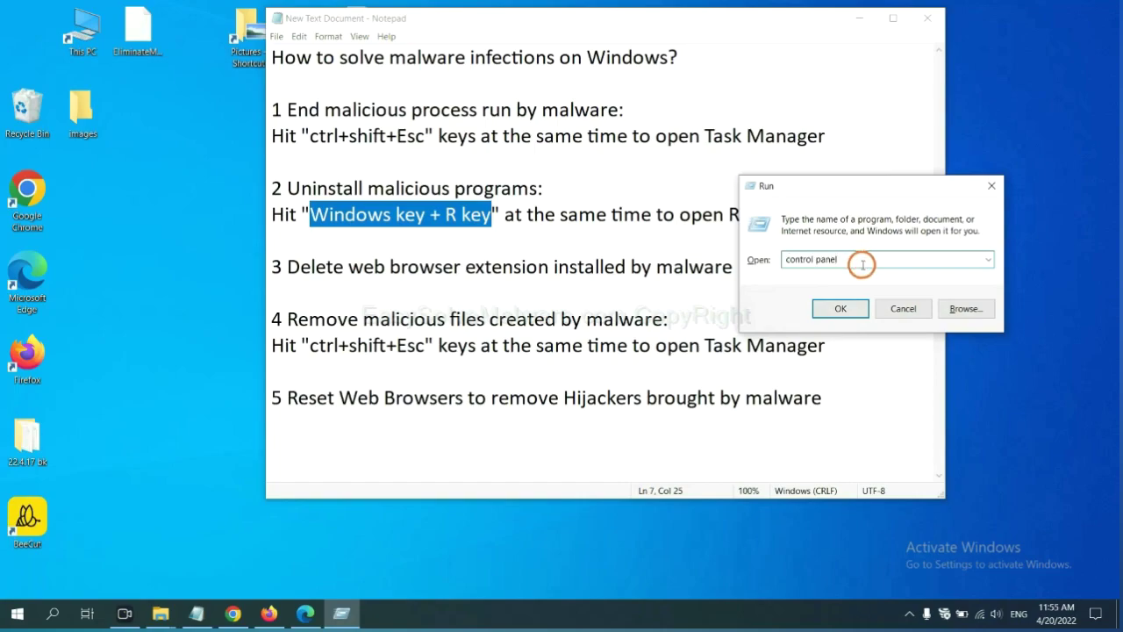
pyautogui.moveTo(863, 258); pyautogui.dragTo(760, 259)
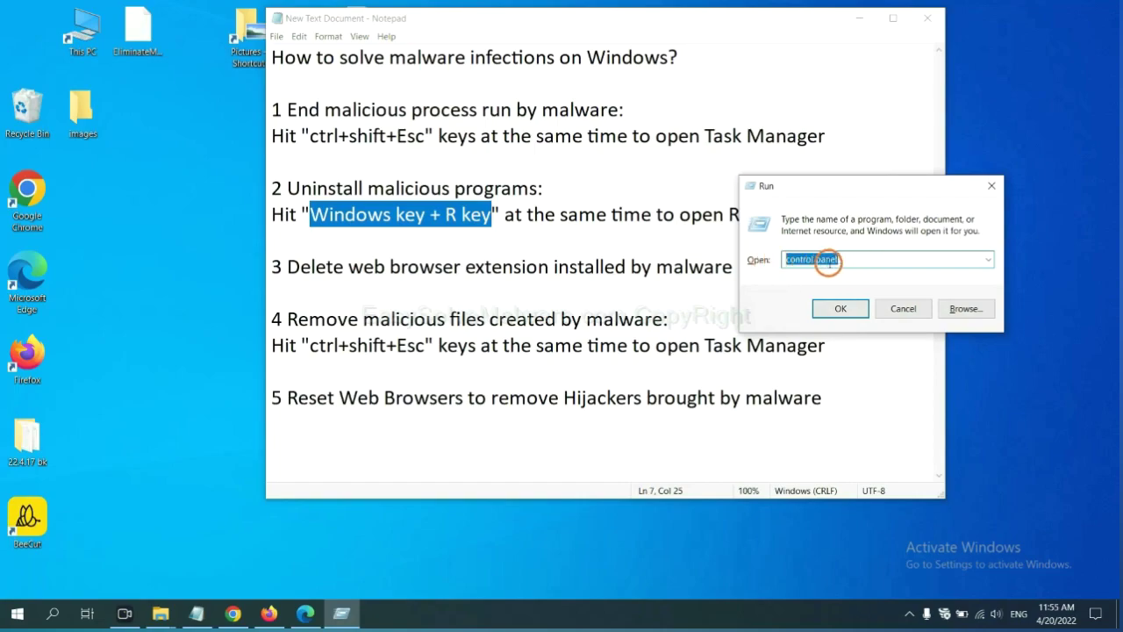
# Step: Launch Control Panel and uninstall Xiph.Org Open Codecs from the installed programs list
pyautogui.click(838, 308)
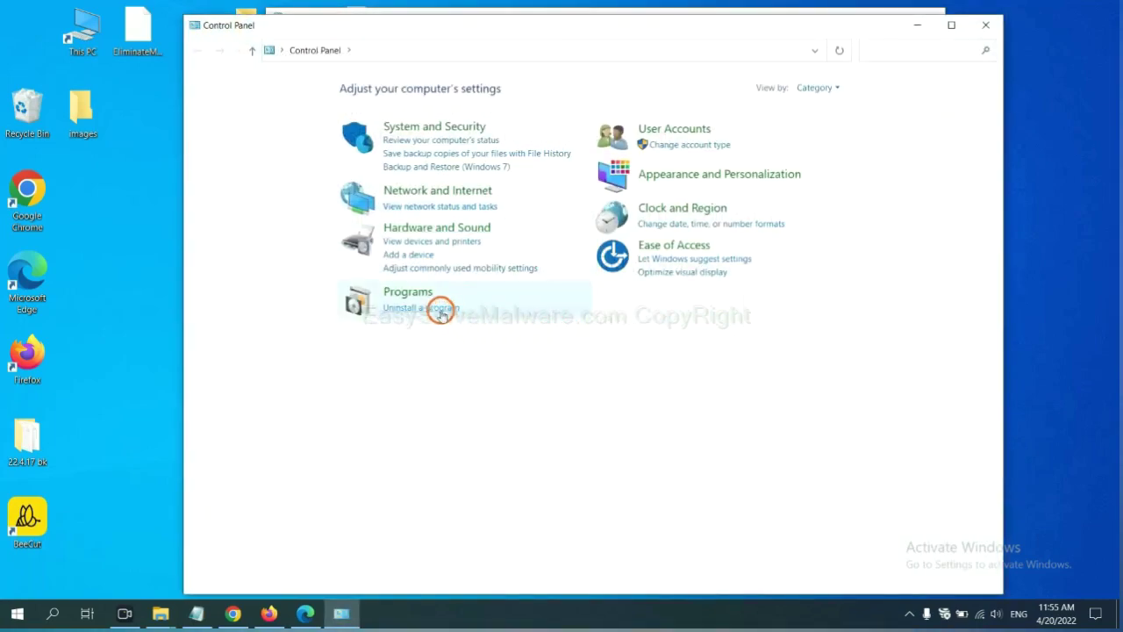
pyautogui.click(441, 311)
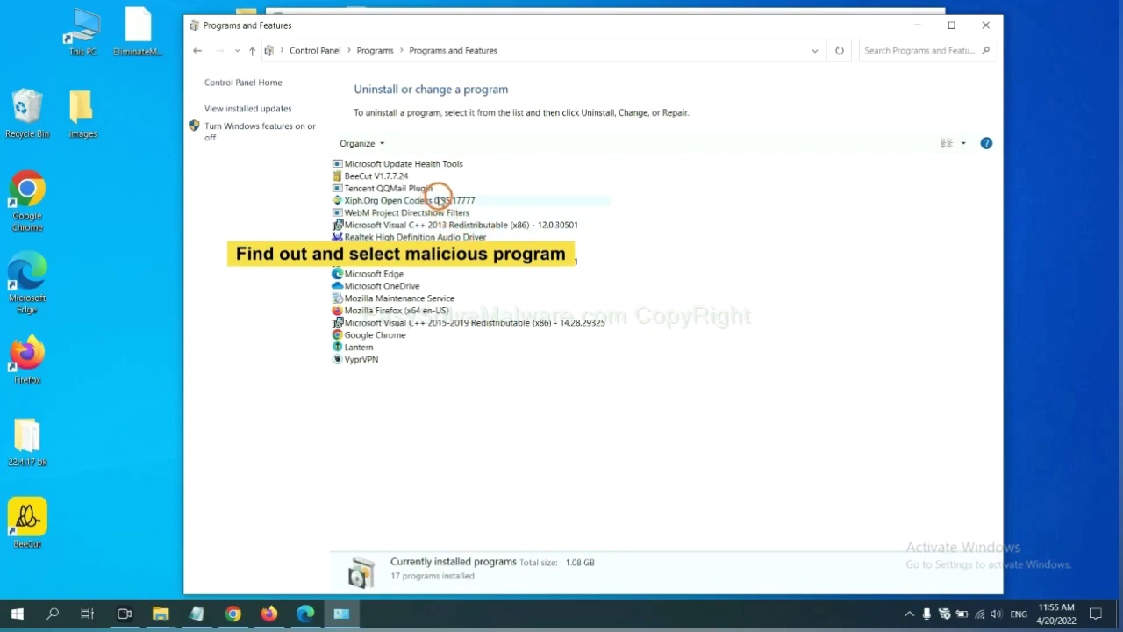
pyautogui.click(439, 200)
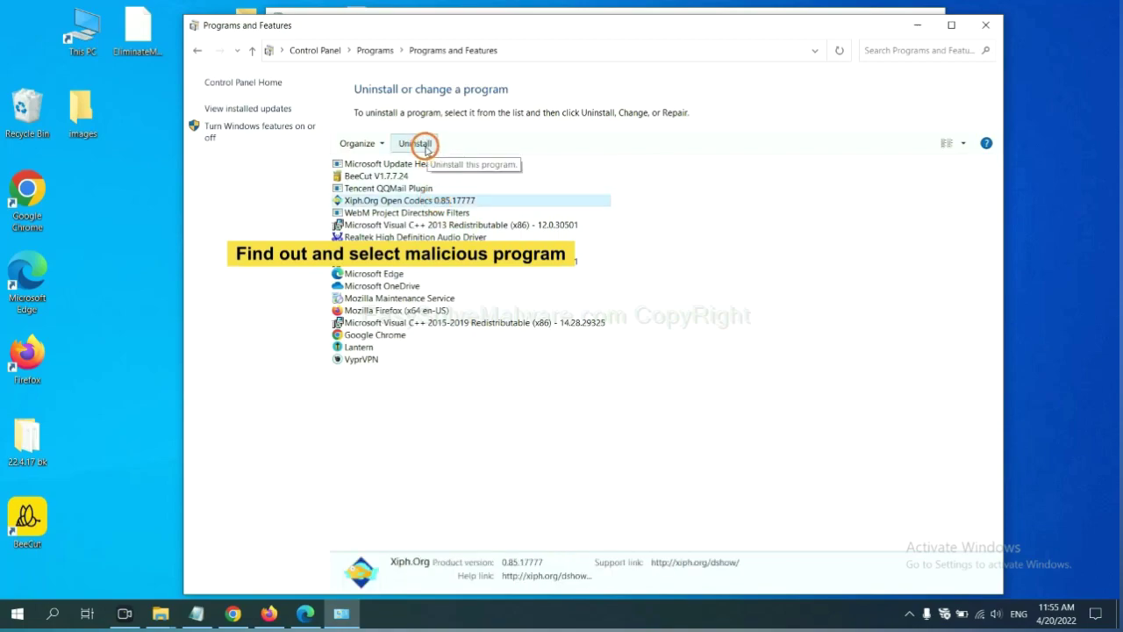
pyautogui.click(987, 25)
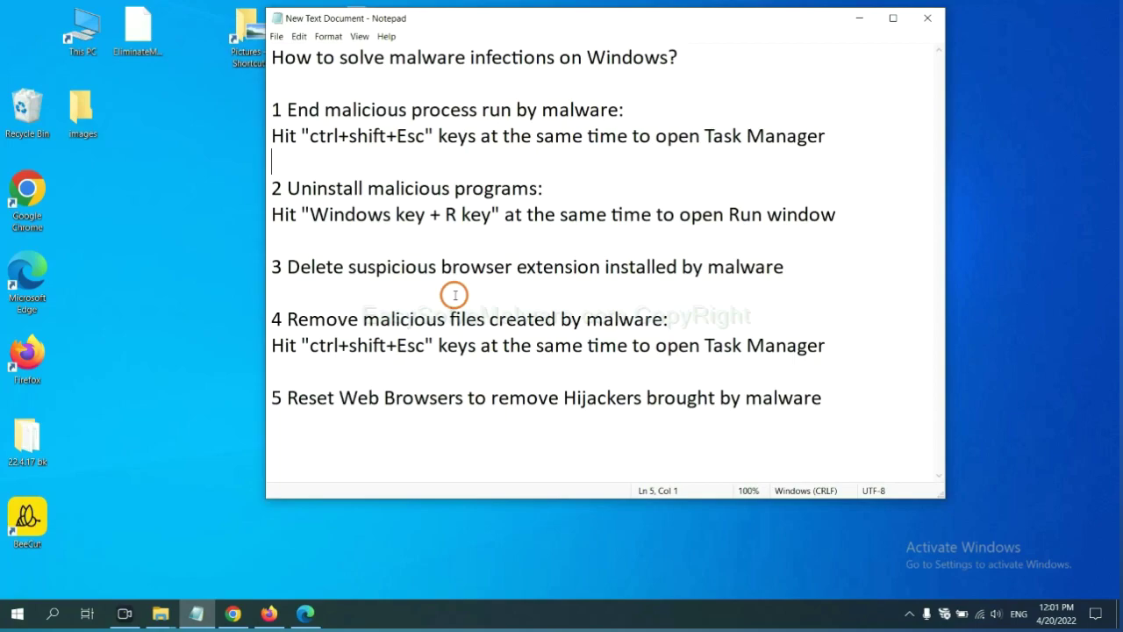
# Step: Bring Chrome forward and show its Extensions page with the Scroll To Top extension
pyautogui.click(238, 613)
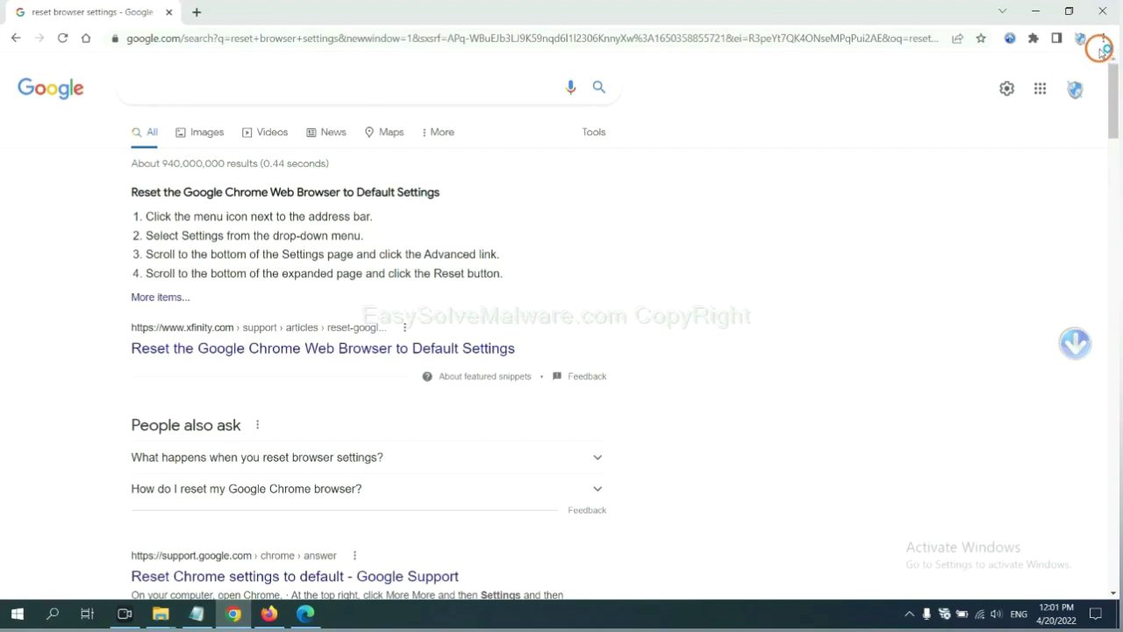
pyautogui.click(1103, 42)
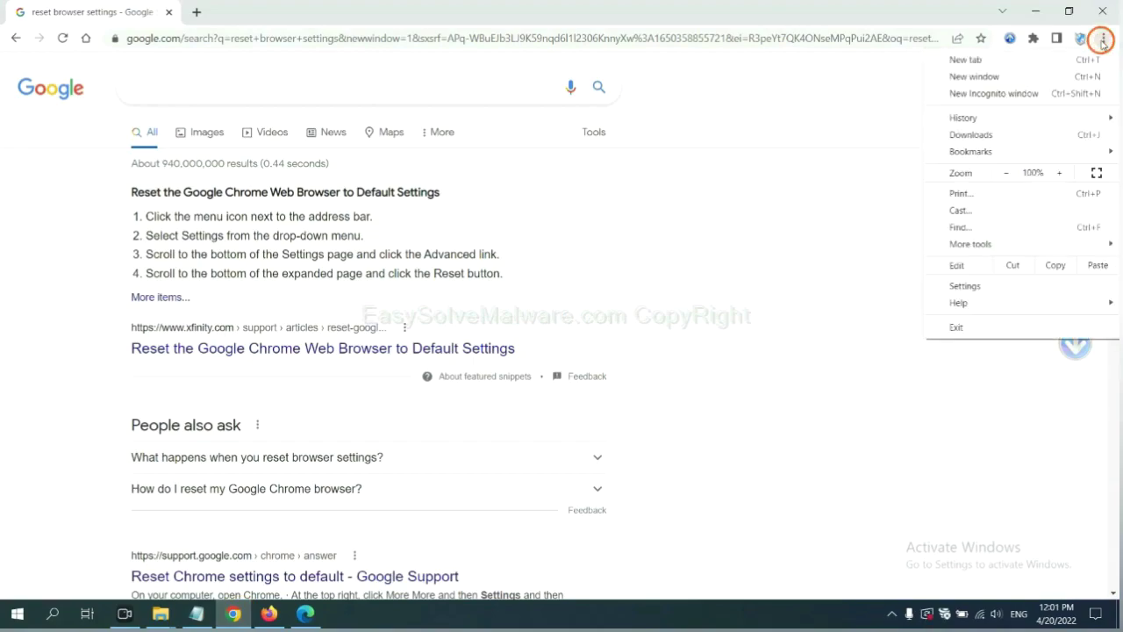
pyautogui.moveTo(971, 244)
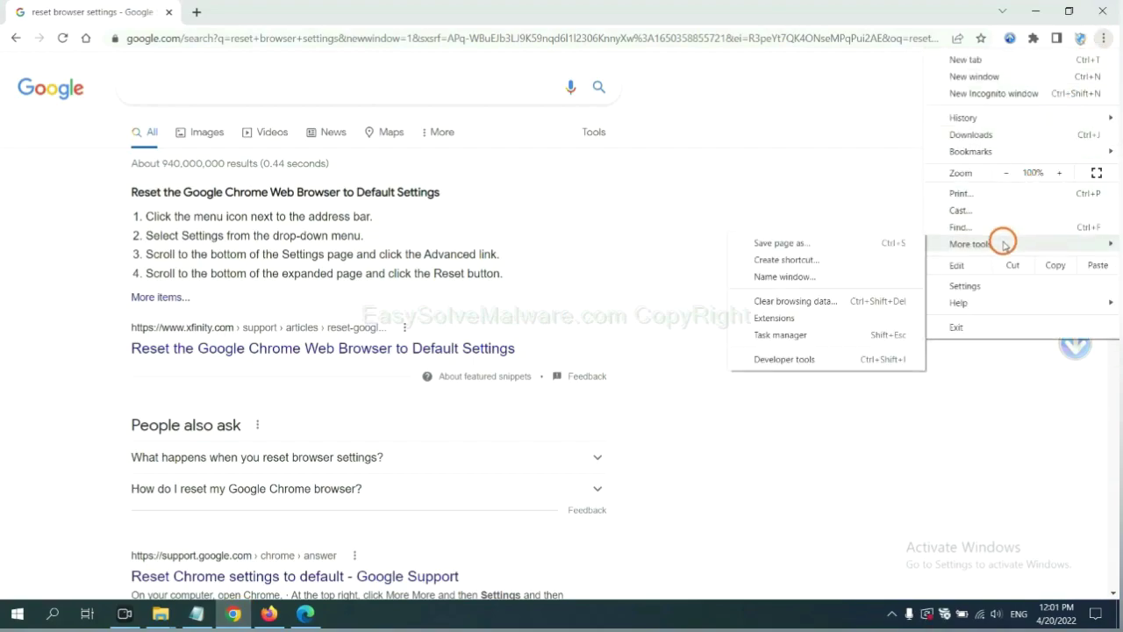
pyautogui.click(823, 317)
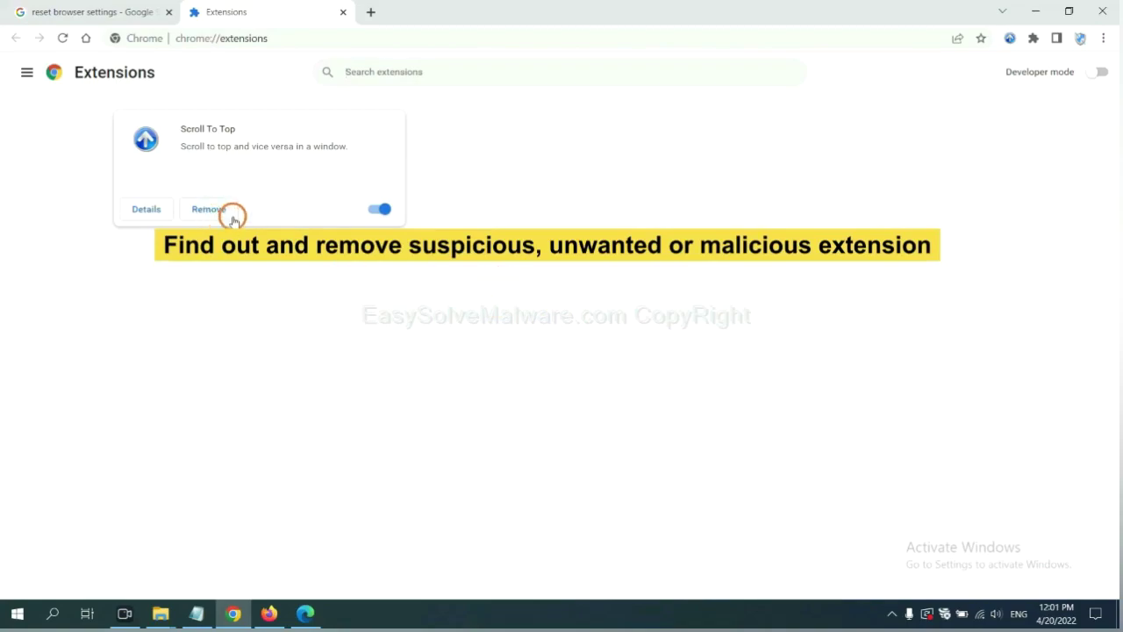
# Step: Open Firefox's add-ons manager and show the actions for GIPHY for Firefox
pyautogui.click(268, 612)
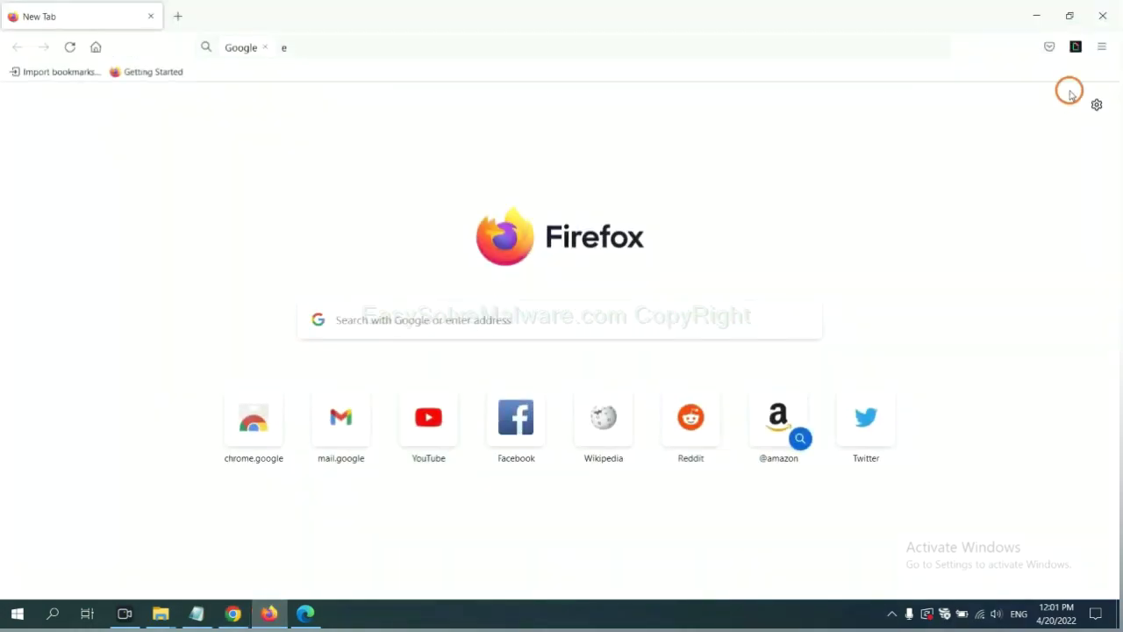
pyautogui.click(1107, 50)
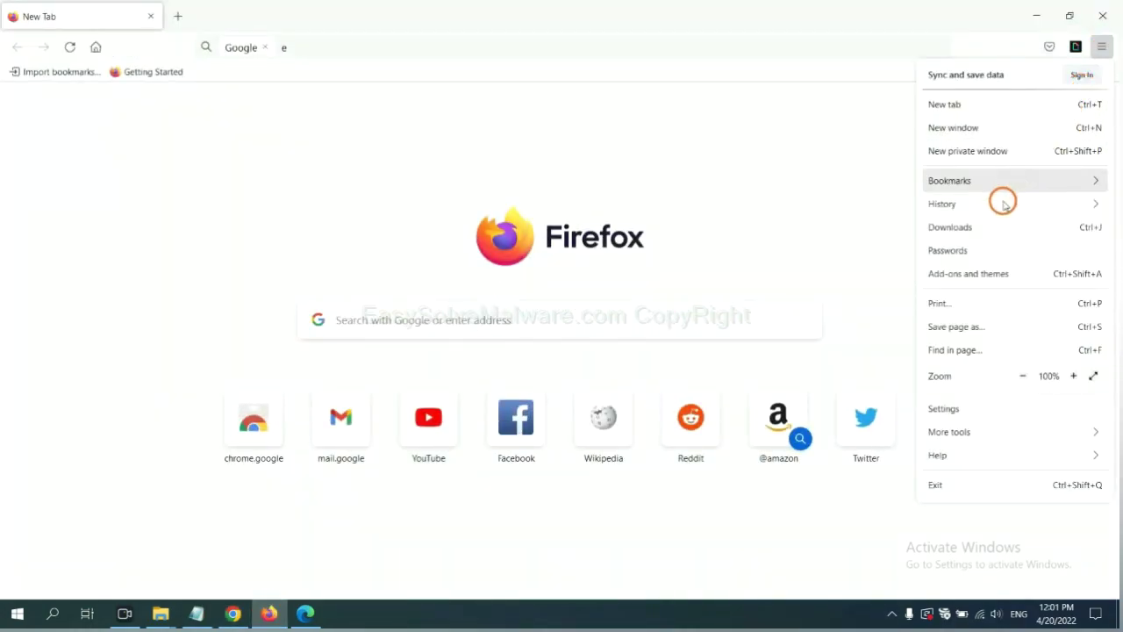
pyautogui.click(977, 281)
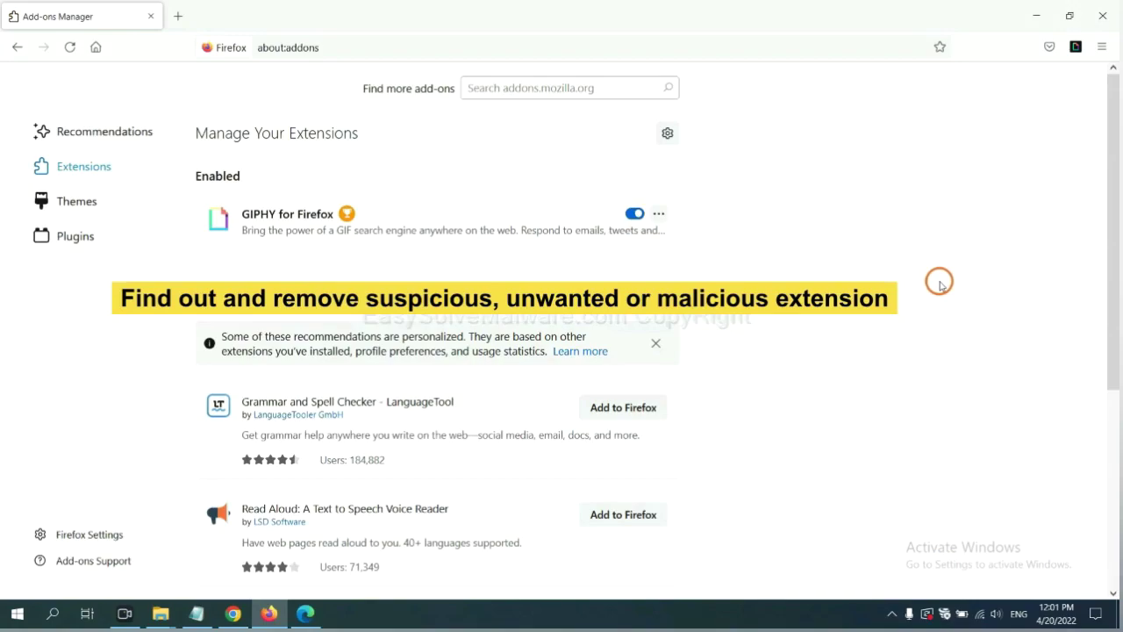
pyautogui.click(658, 214)
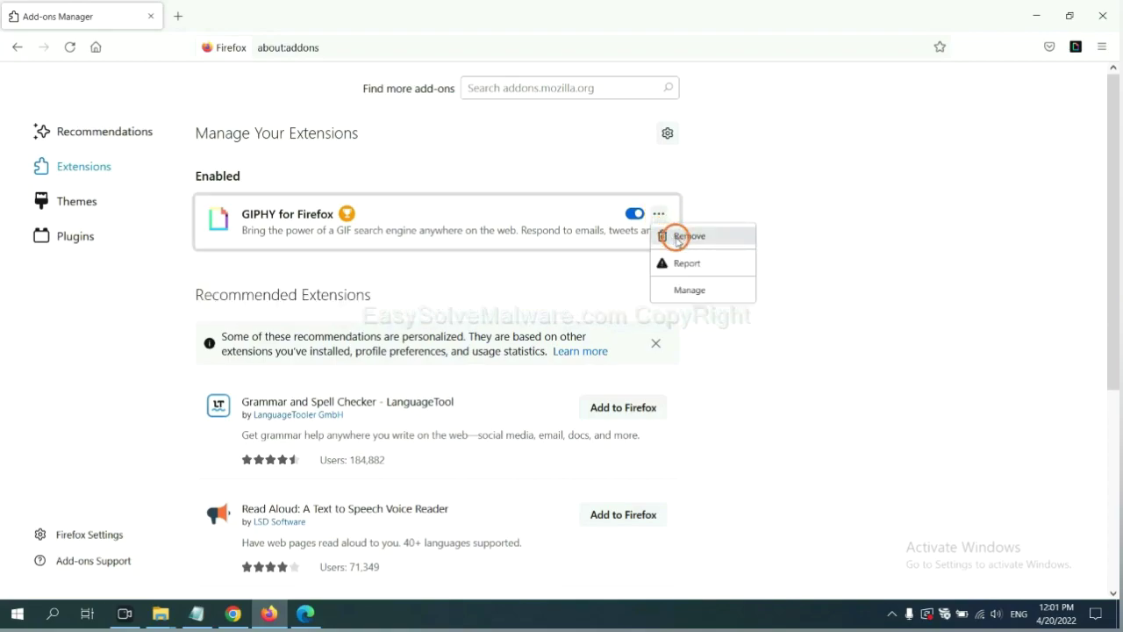
pyautogui.click(304, 615)
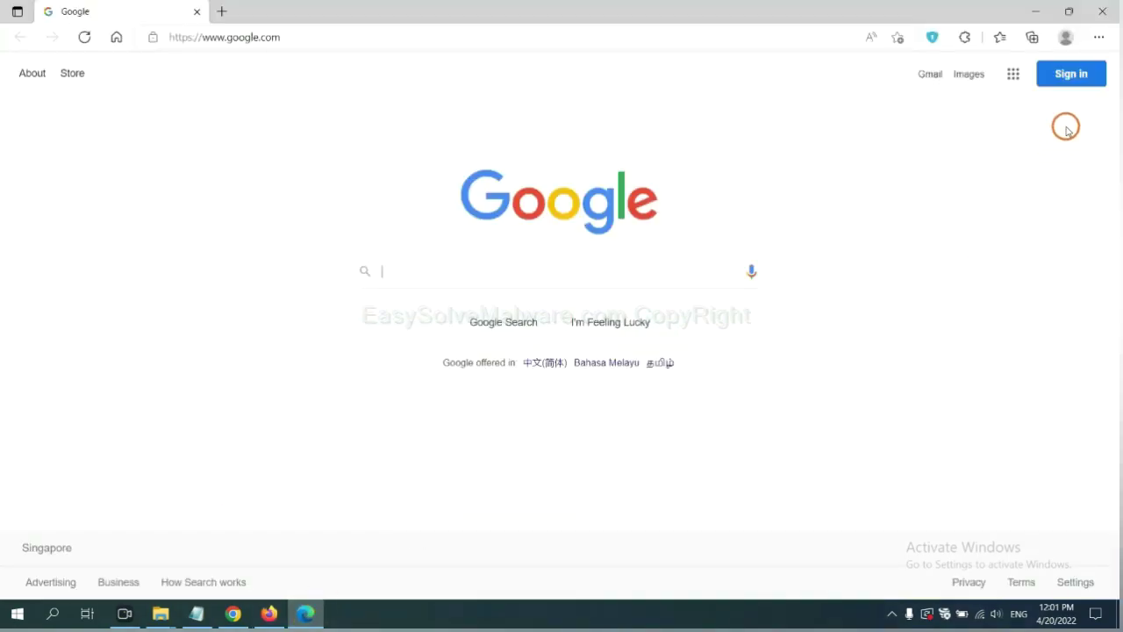
# Step: Remove the ArcVpn Free Fast VPN Proxy extension from Edge's extension management page
pyautogui.click(1095, 38)
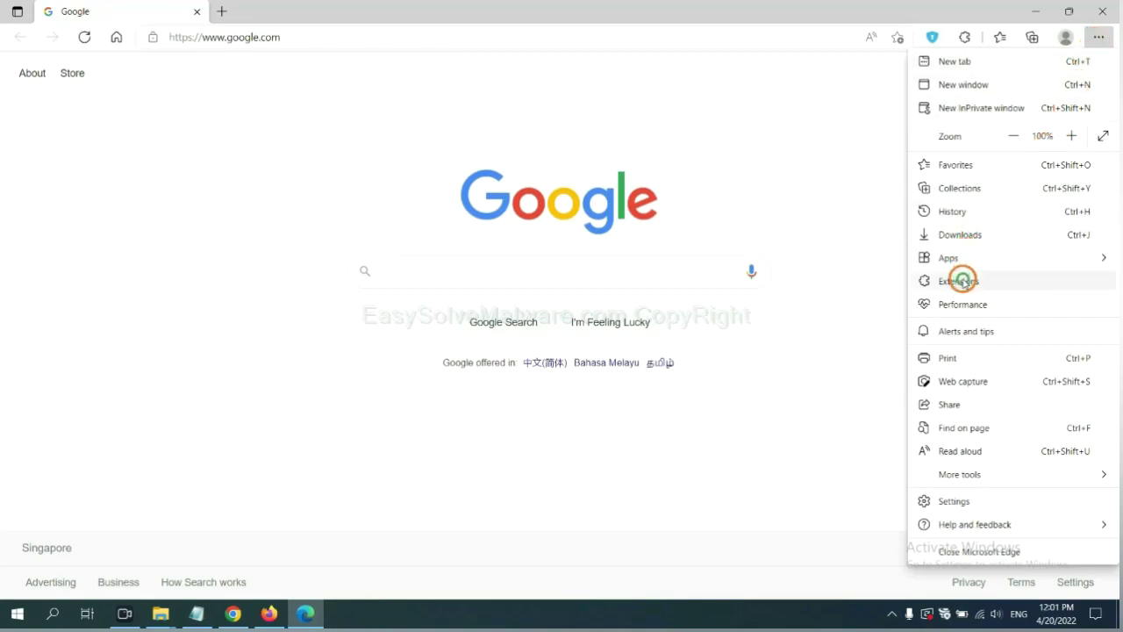
pyautogui.rightClick(963, 280)
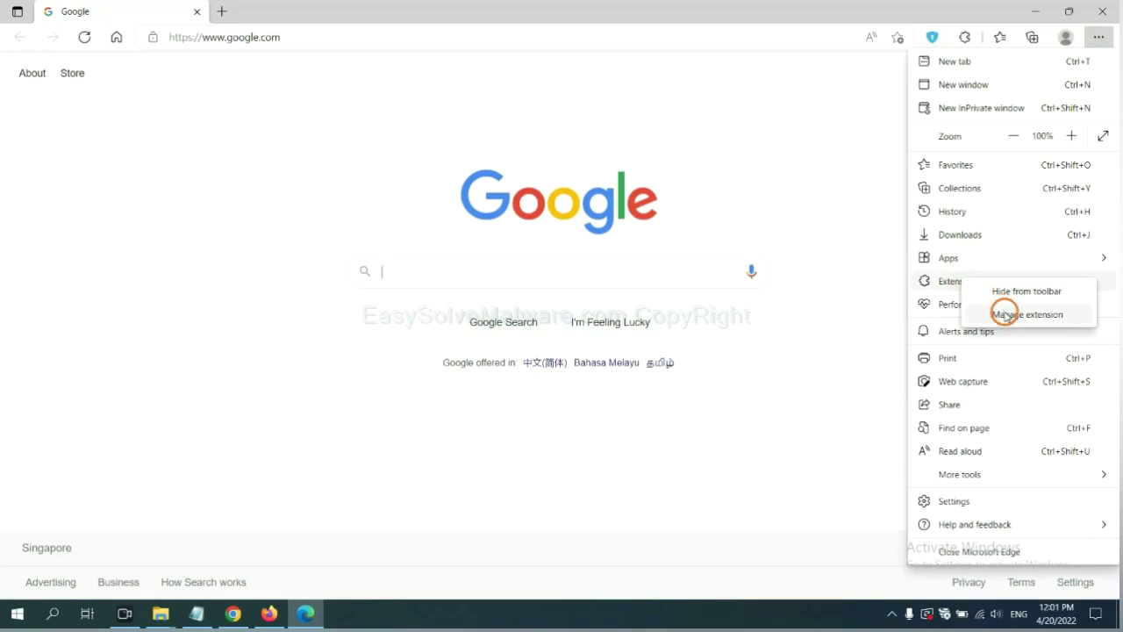
pyautogui.click(1004, 314)
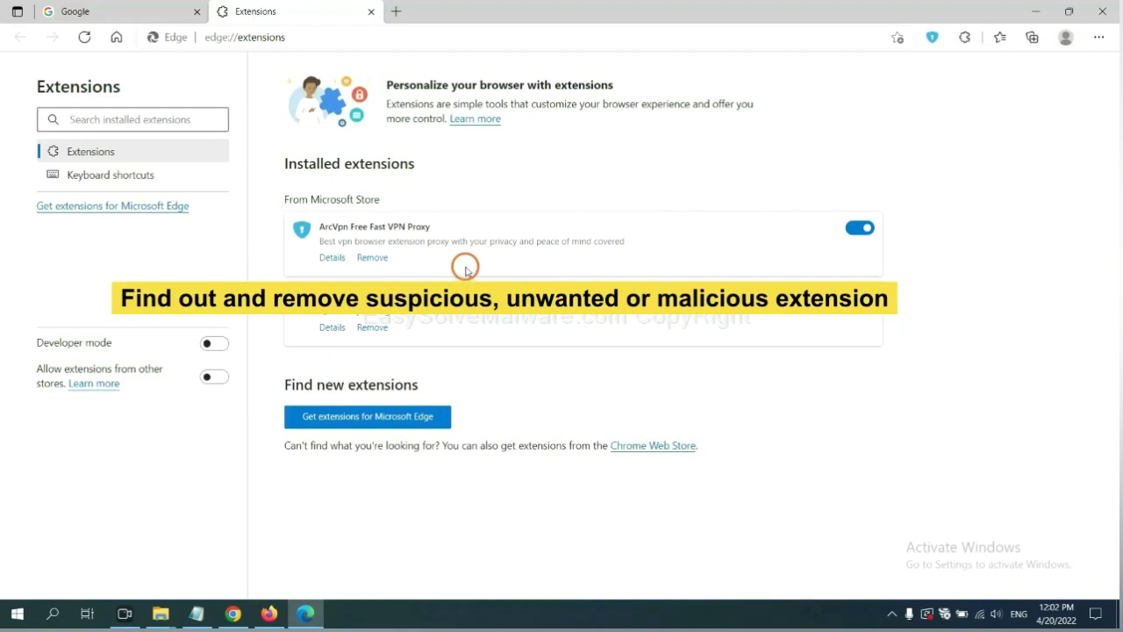
pyautogui.click(372, 257)
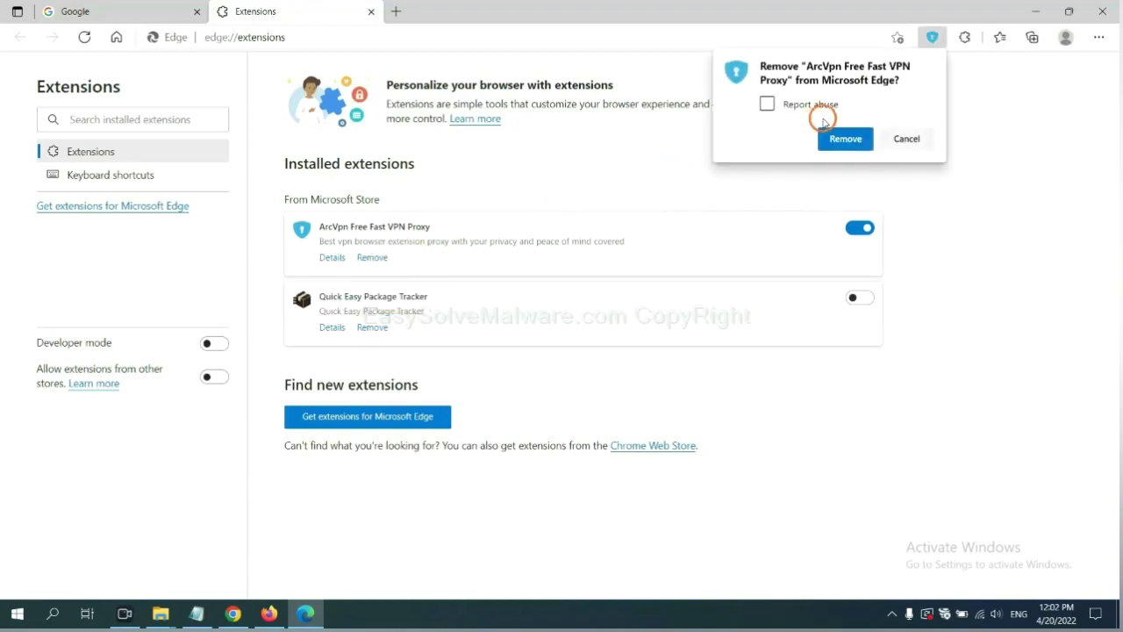
pyautogui.click(835, 140)
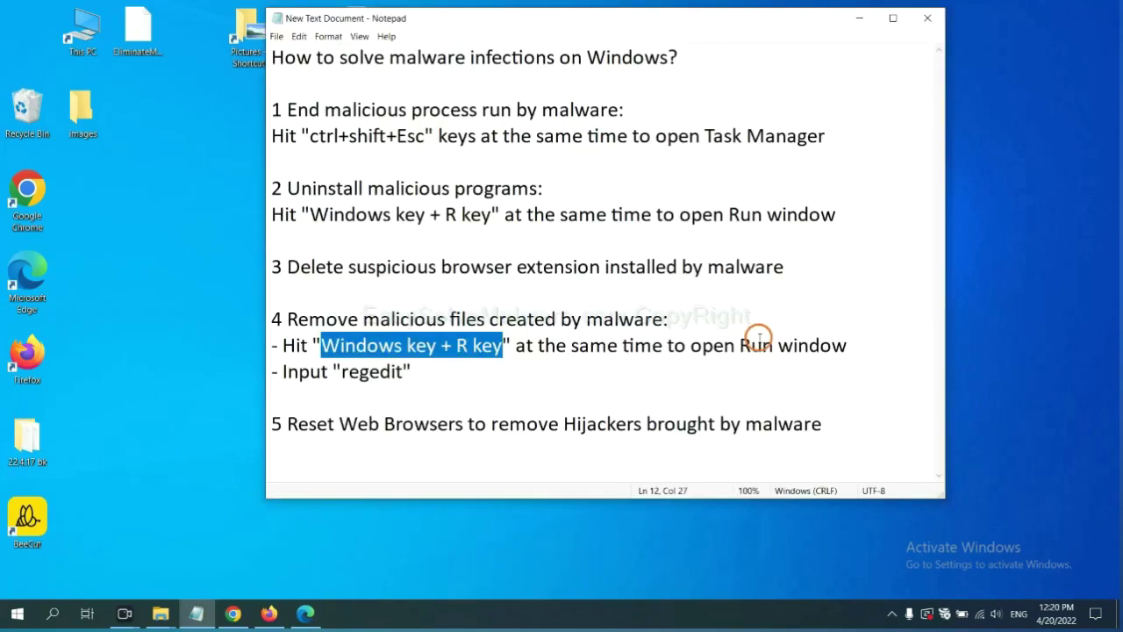
# Step: Highlight the 'Hit Windows key + R key' line under step 4 of the notes
pyautogui.click(759, 337)
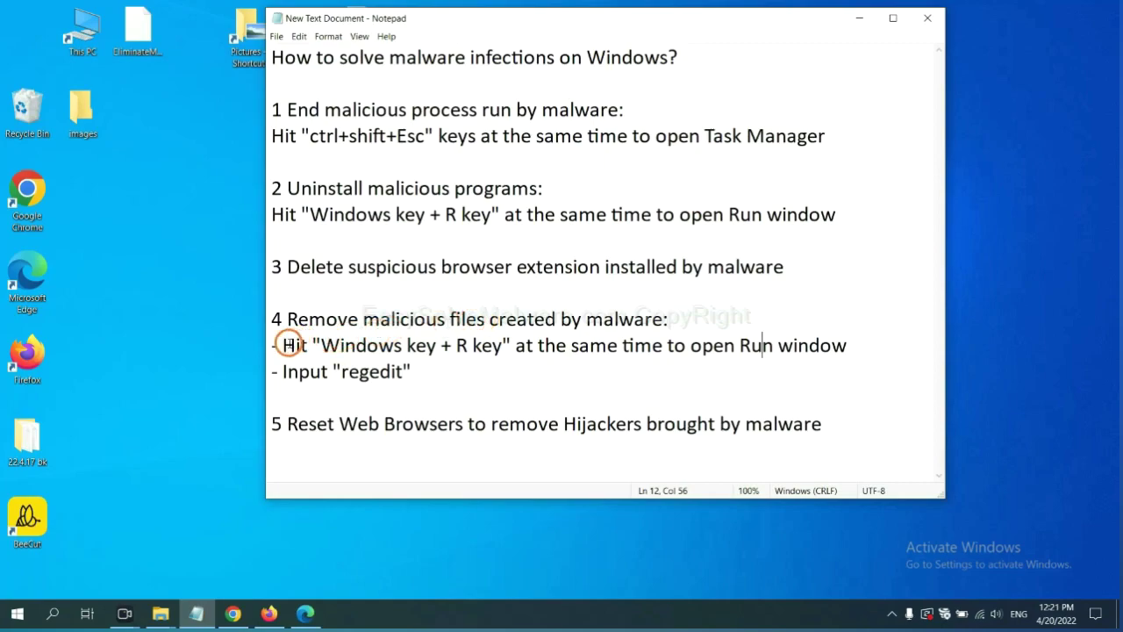
pyautogui.moveTo(284, 345); pyautogui.dragTo(649, 353)
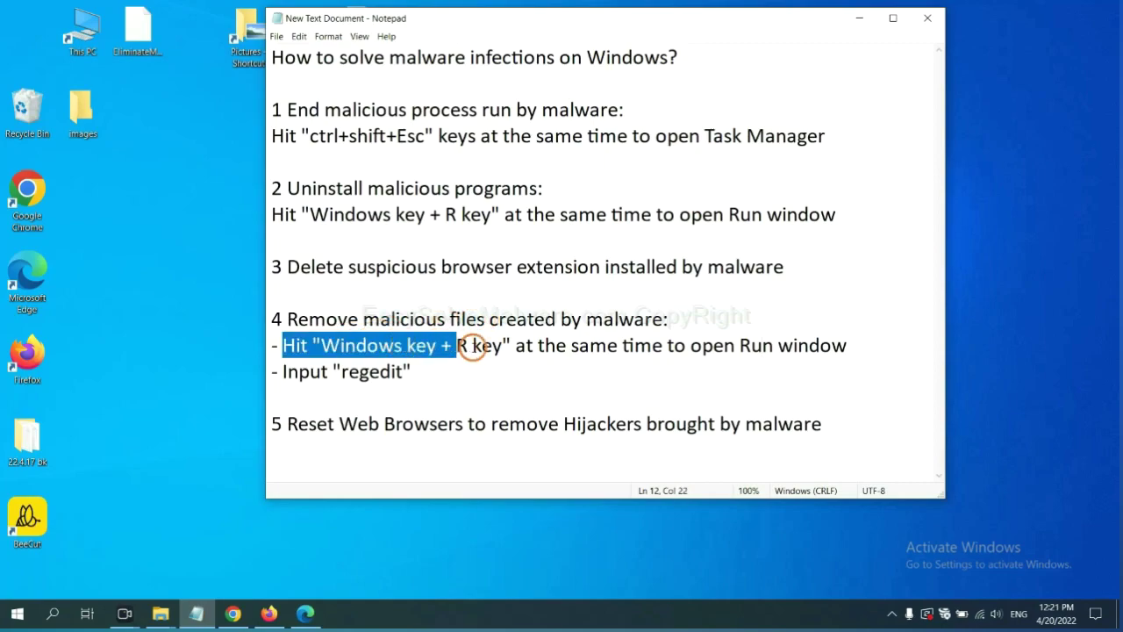
pyautogui.click(649, 353)
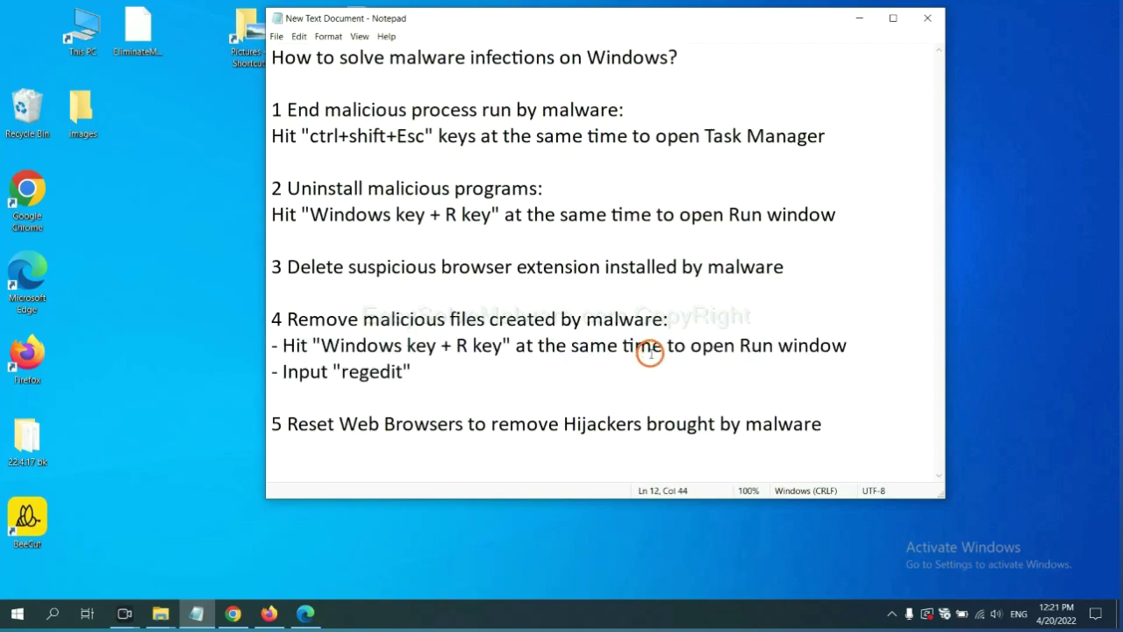
# Step: Launch the Registry Editor by running 'regedit' from the Run dialog
pyautogui.press('super+r')
pyautogui.moveTo(206, 441); pyautogui.dragTo(869, 238)
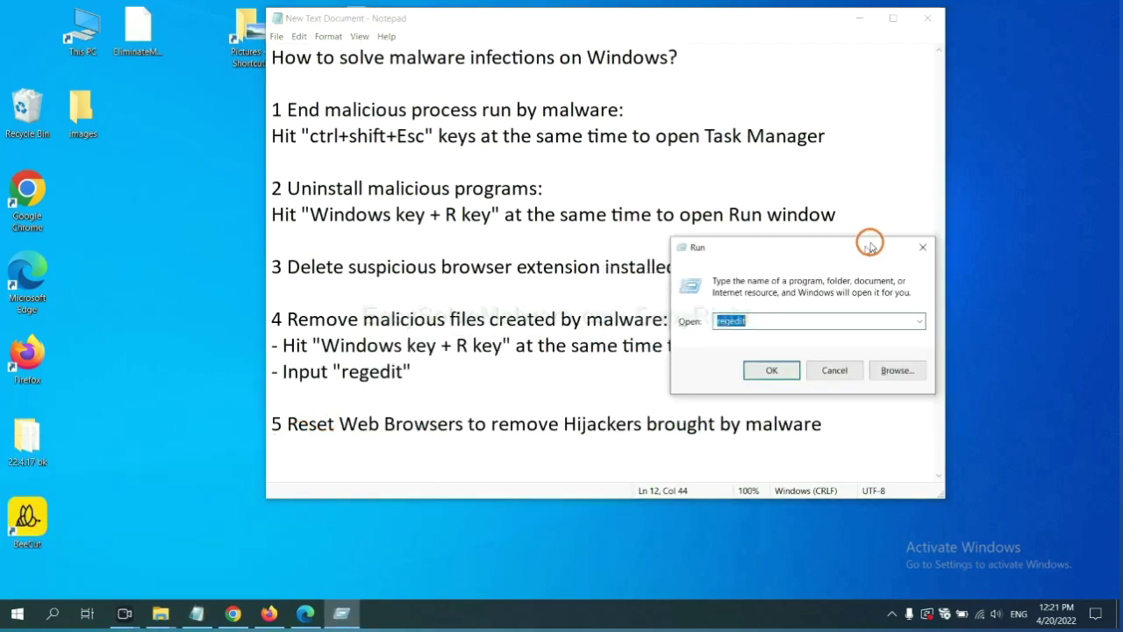
pyautogui.click(823, 304)
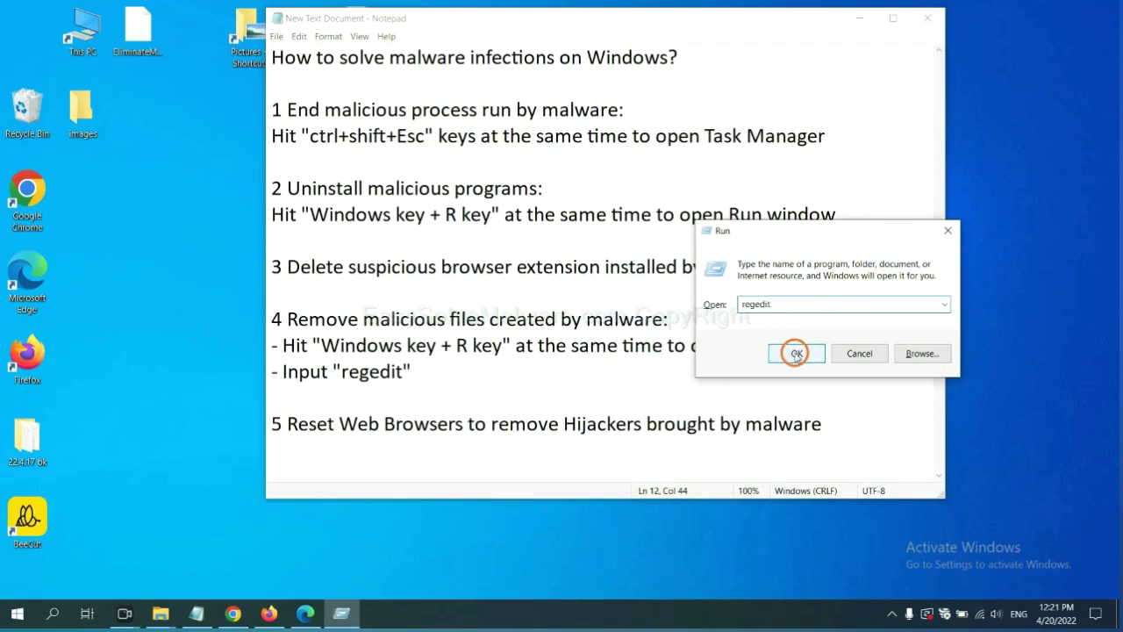
pyautogui.click(794, 352)
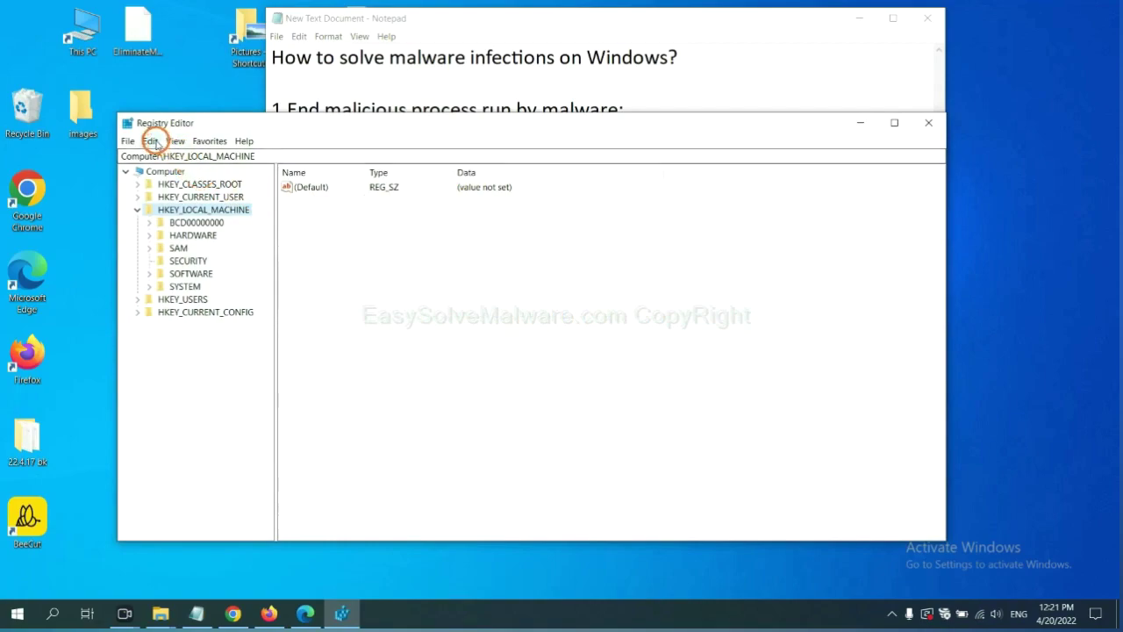
# Step: Search the entire registry for the malware name 'be' using Edit > Find
pyautogui.click(152, 142)
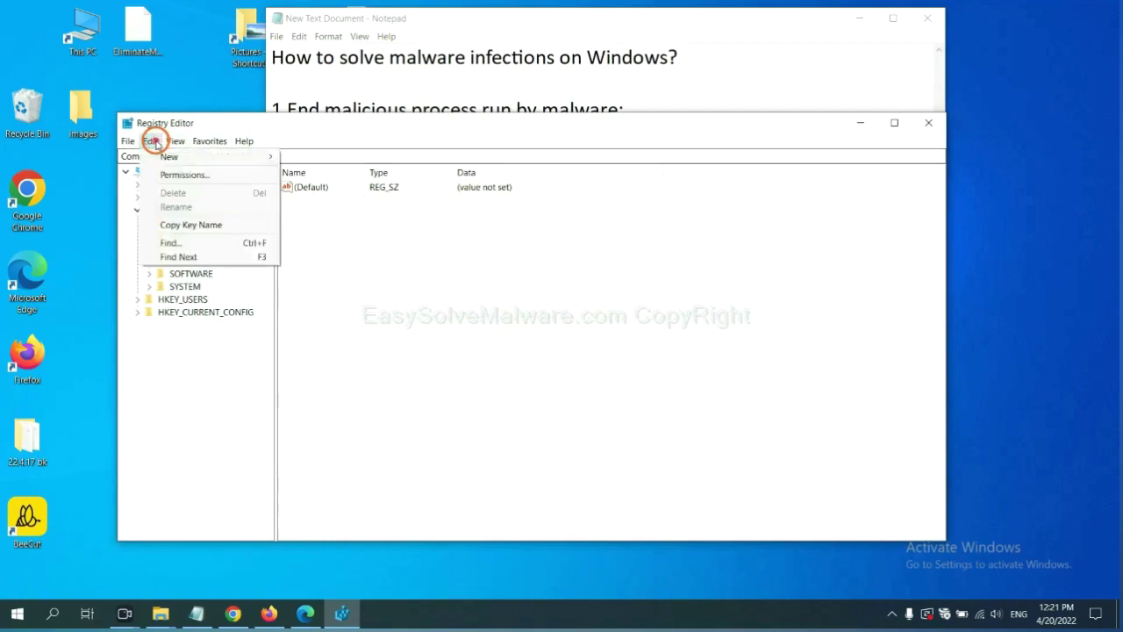
pyautogui.click(197, 243)
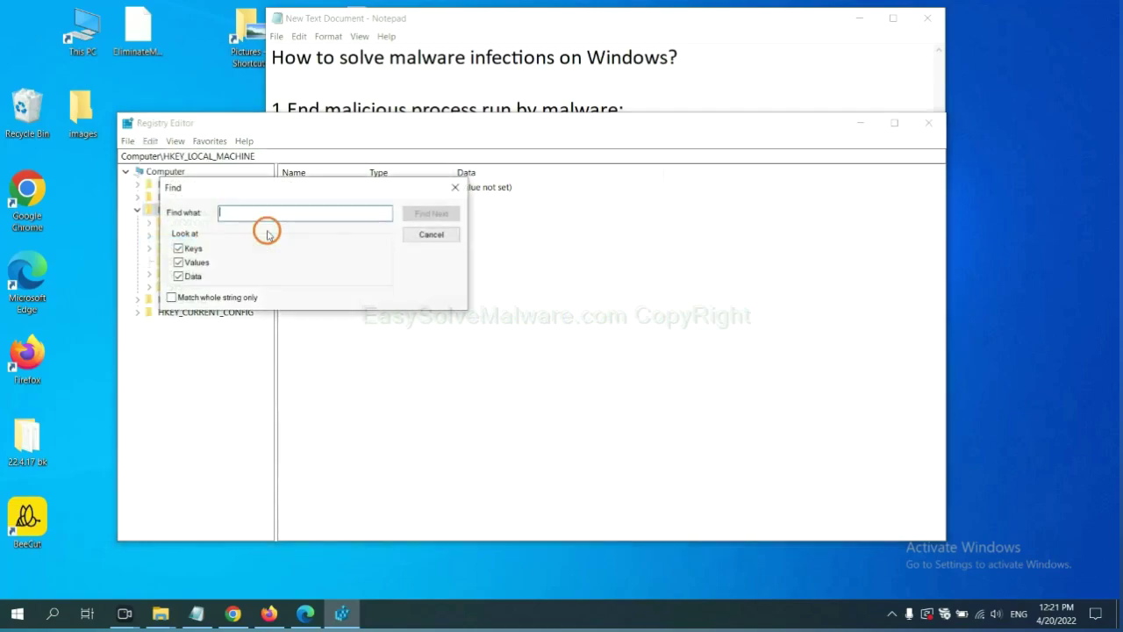
pyautogui.moveTo(313, 179); pyautogui.dragTo(427, 214)
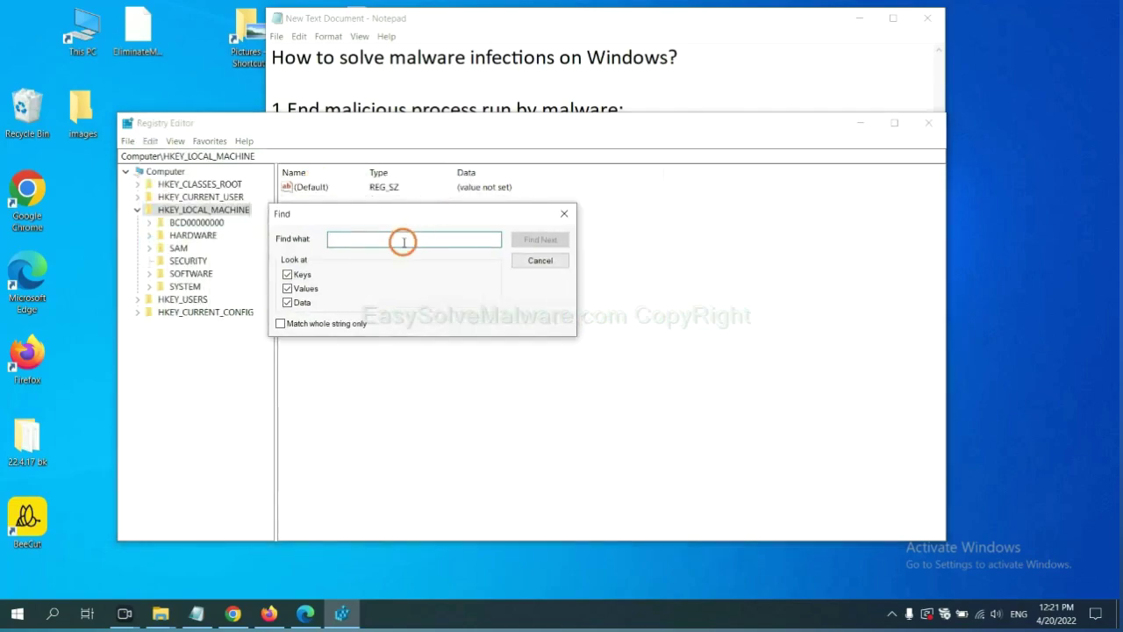
pyautogui.click(403, 243)
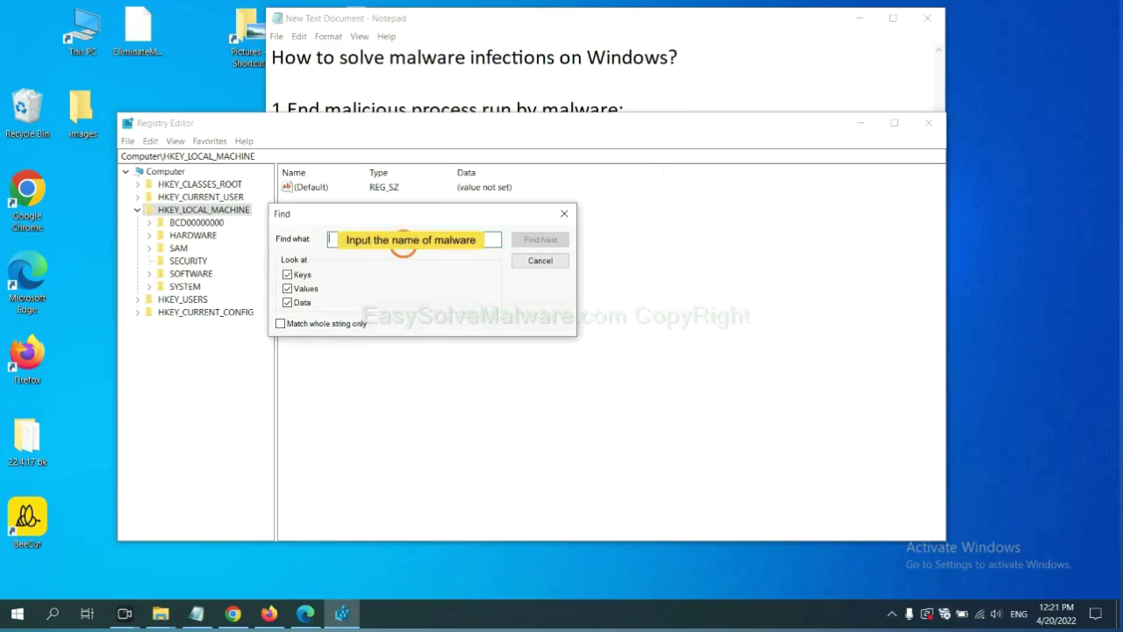
pyautogui.write('be')
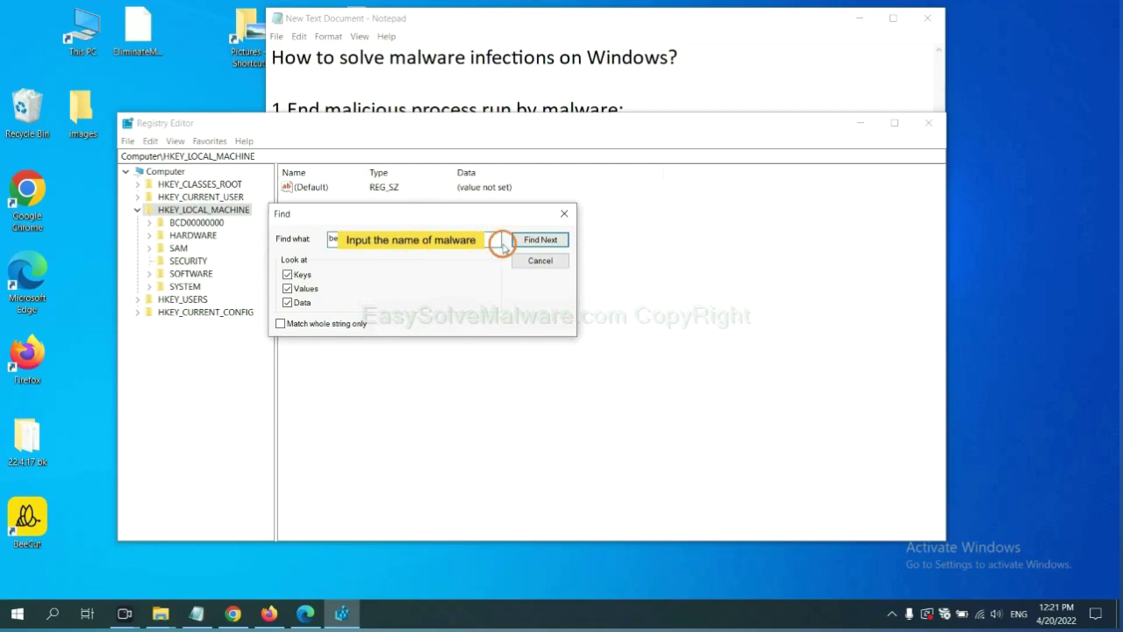
pyautogui.click(539, 241)
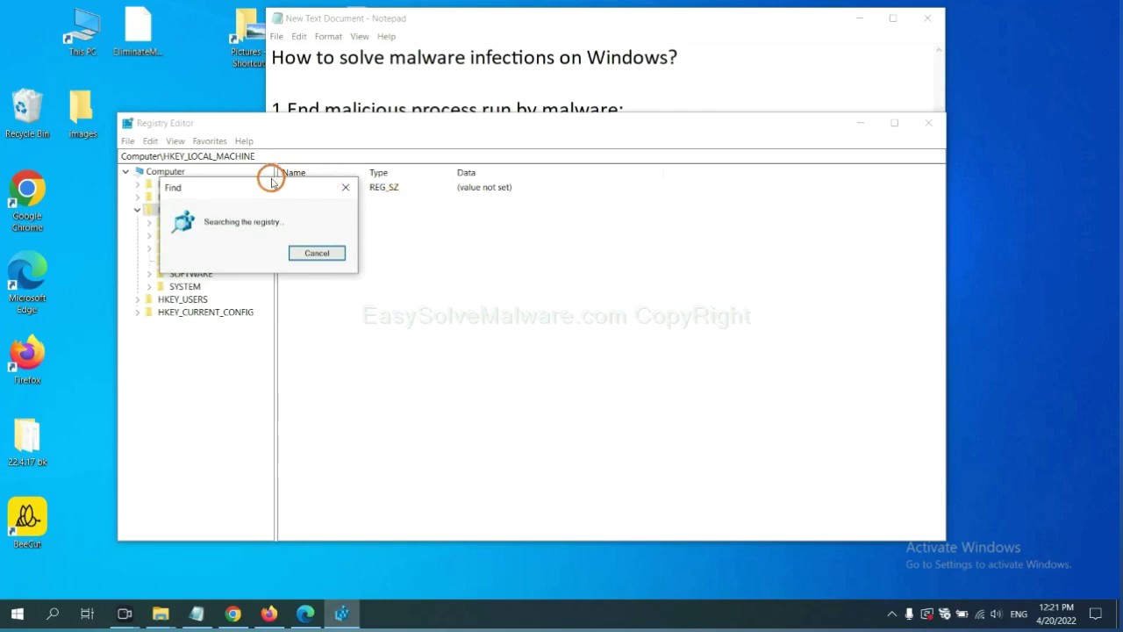
# Step: Move the search window aside and right-click the found FEATURE_BROWSER_EMULATION key holding BeeCut.exe
pyautogui.moveTo(271, 182); pyautogui.dragTo(456, 183)
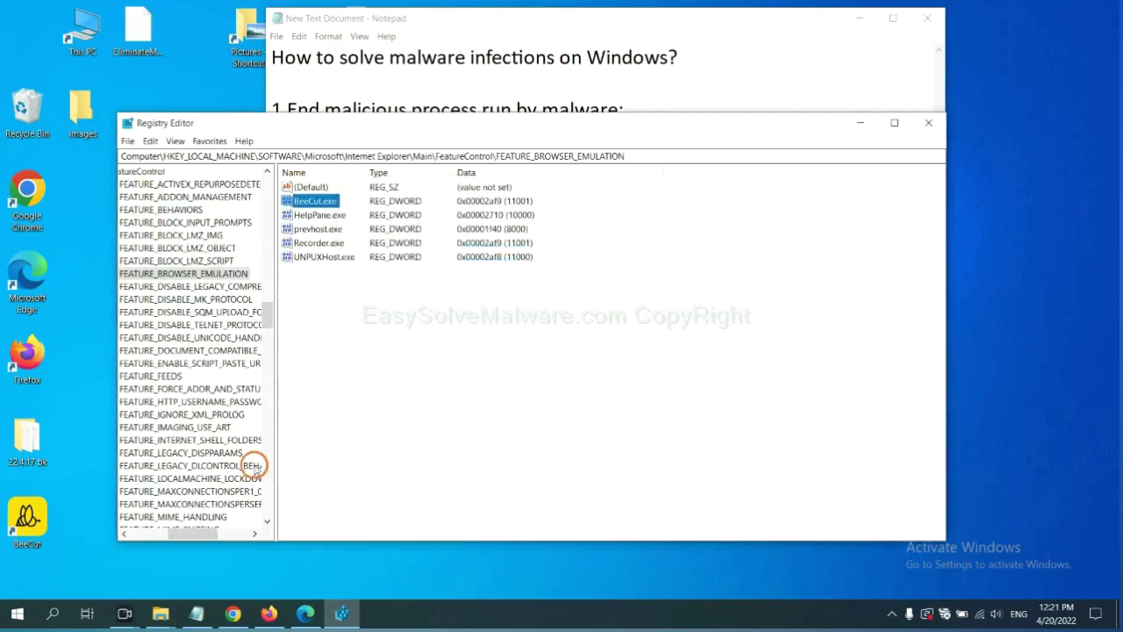
pyautogui.moveTo(190, 532); pyautogui.dragTo(180, 530)
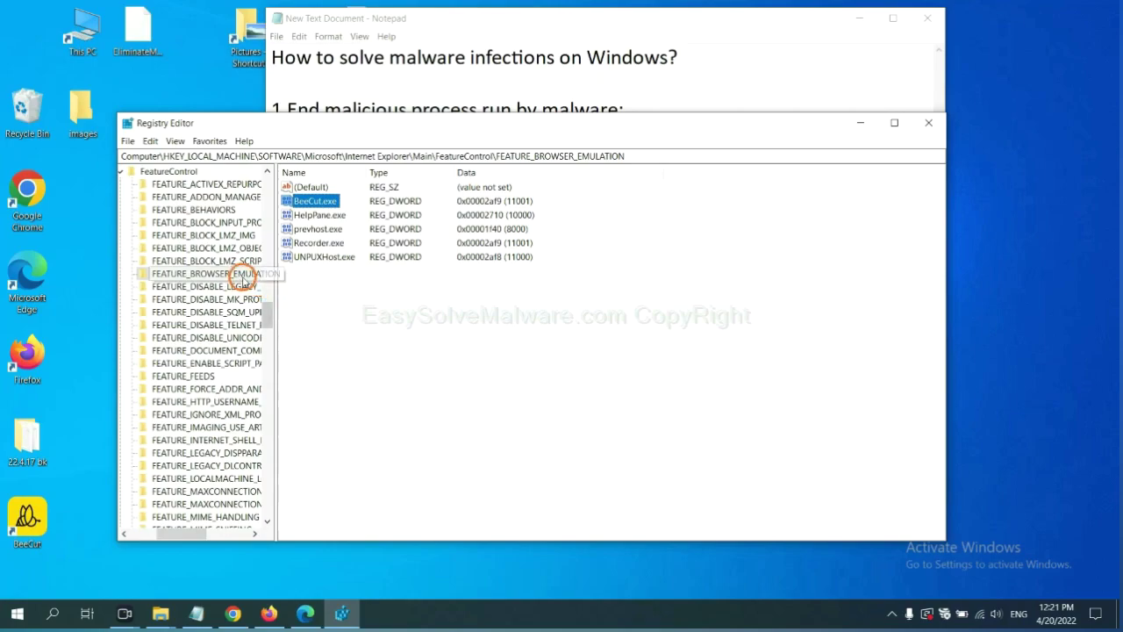
pyautogui.rightClick(226, 273)
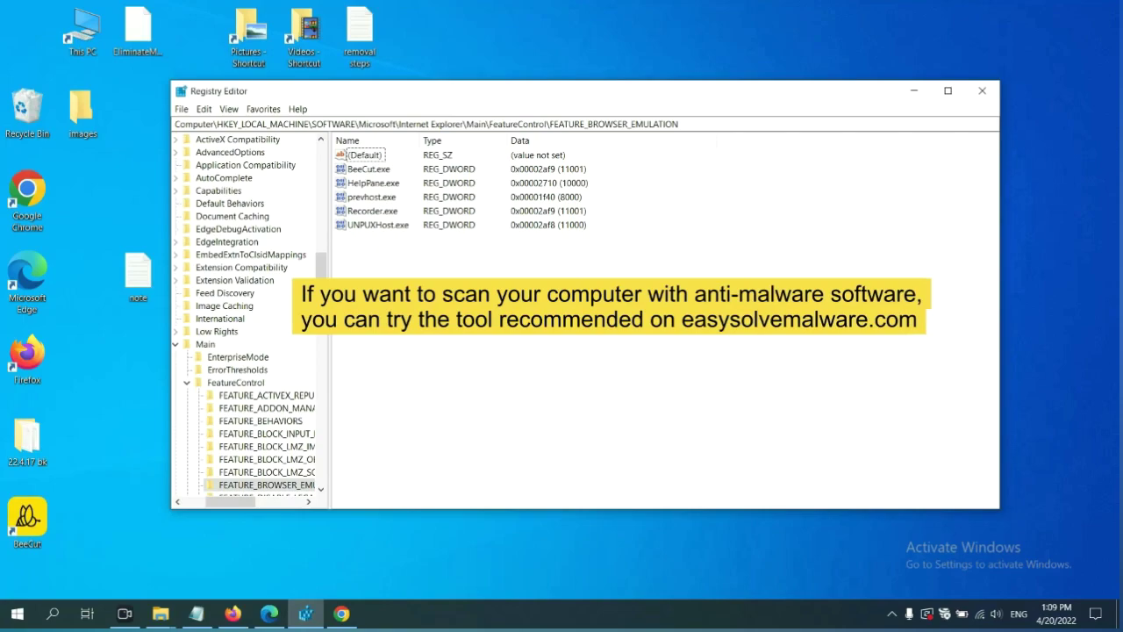
# Step: Switch to Chrome and scroll through the EasySolveMalware removal guide page
pyautogui.click(341, 612)
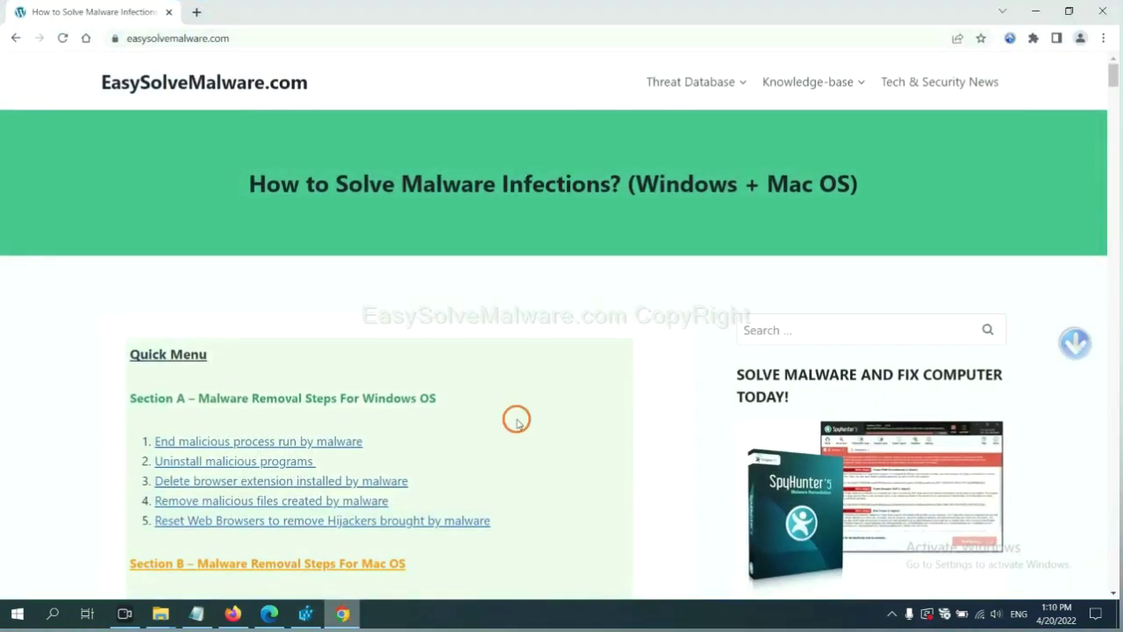
pyautogui.scroll(-1, 807, 395)
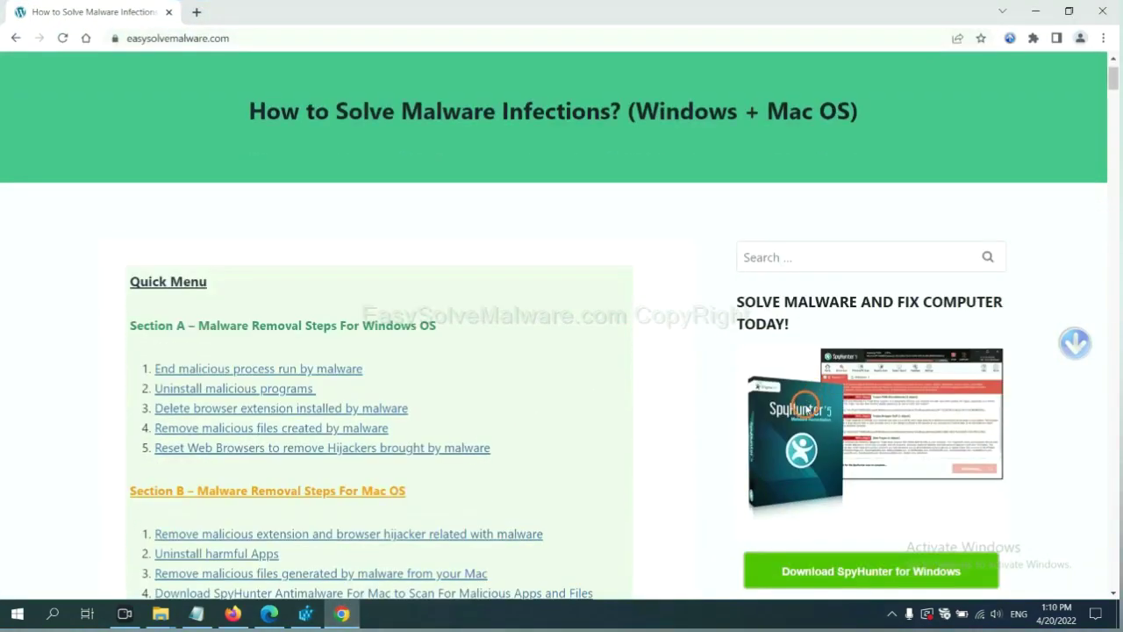
pyautogui.scroll(1, 807, 406)
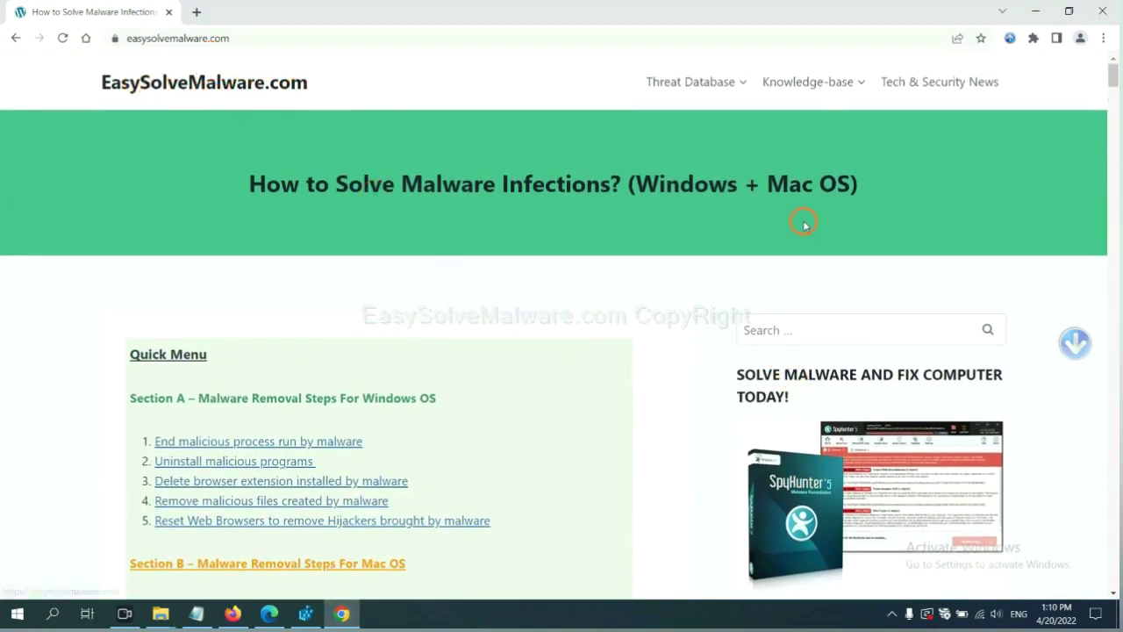
pyautogui.scroll(-3, 930, 429)
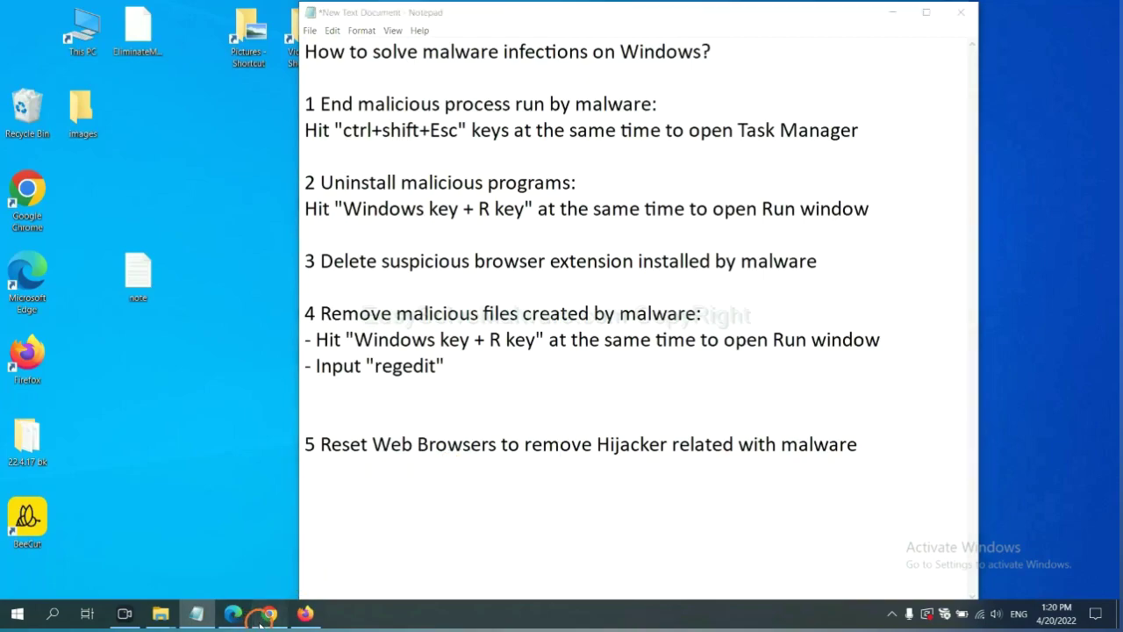
# Step: Search Chrome's settings for 'reset' and choose Restore settings to their original defaults
pyautogui.click(264, 618)
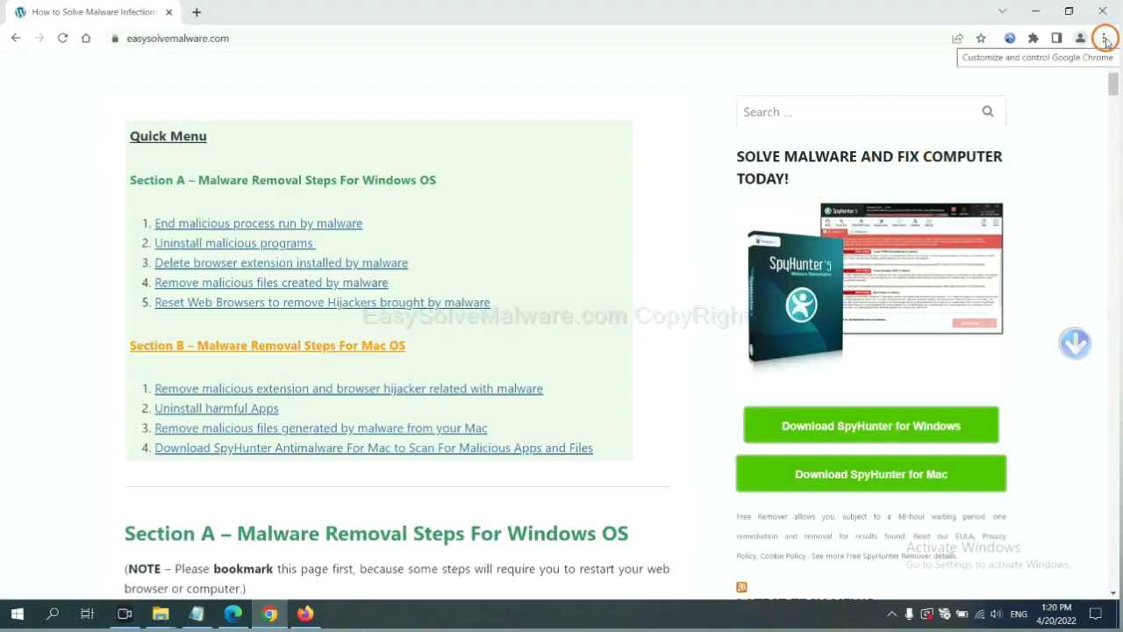
pyautogui.click(1105, 39)
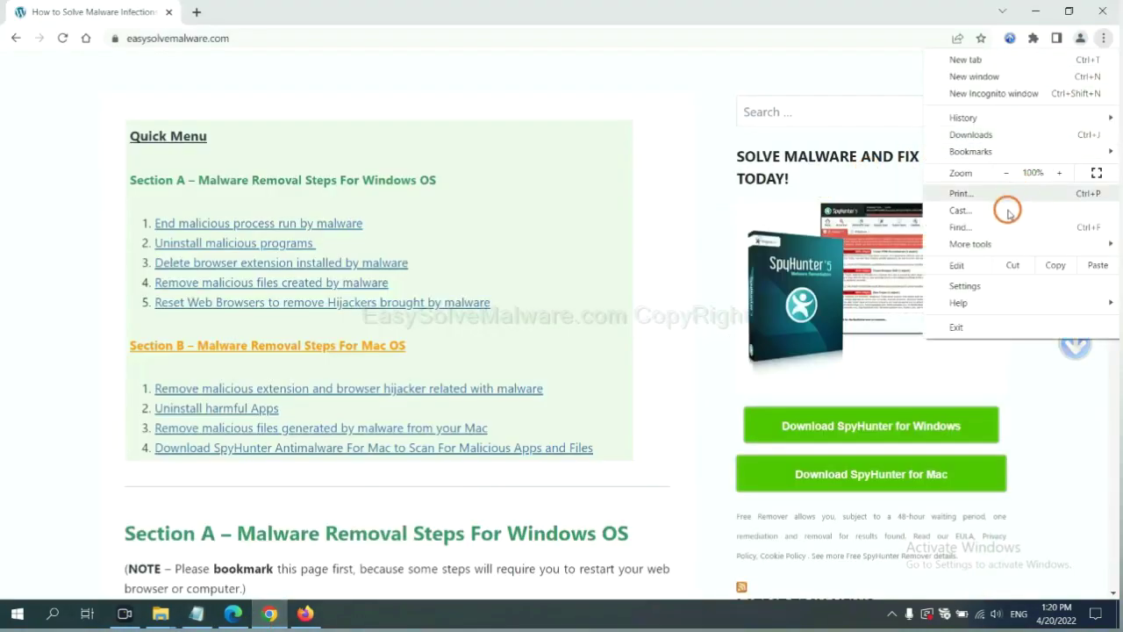
pyautogui.click(965, 285)
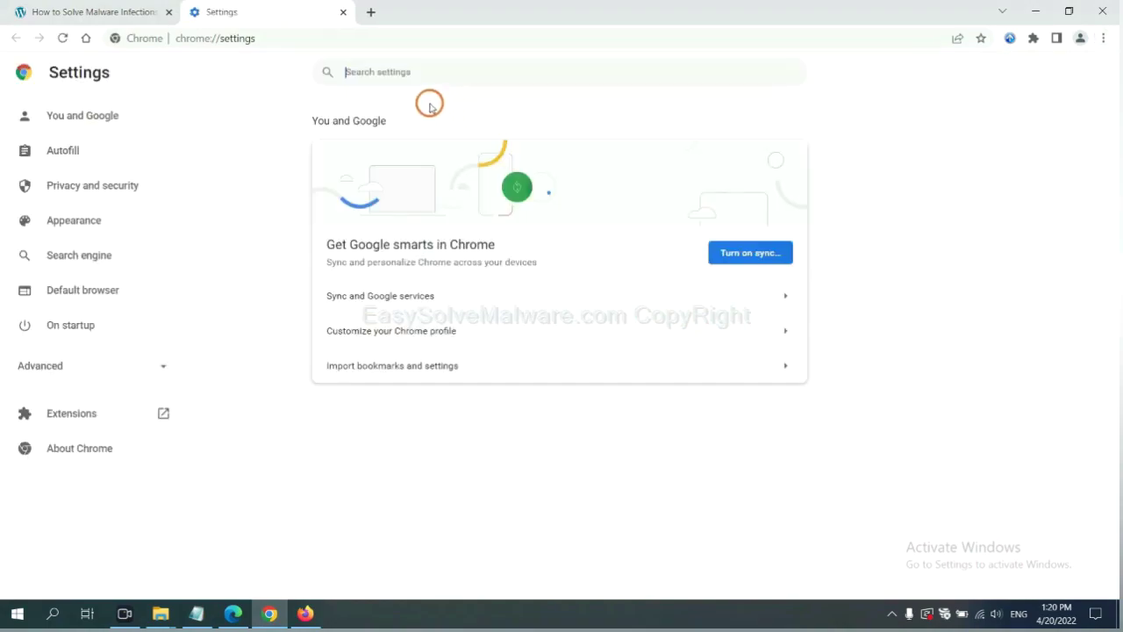
pyautogui.write('reset')
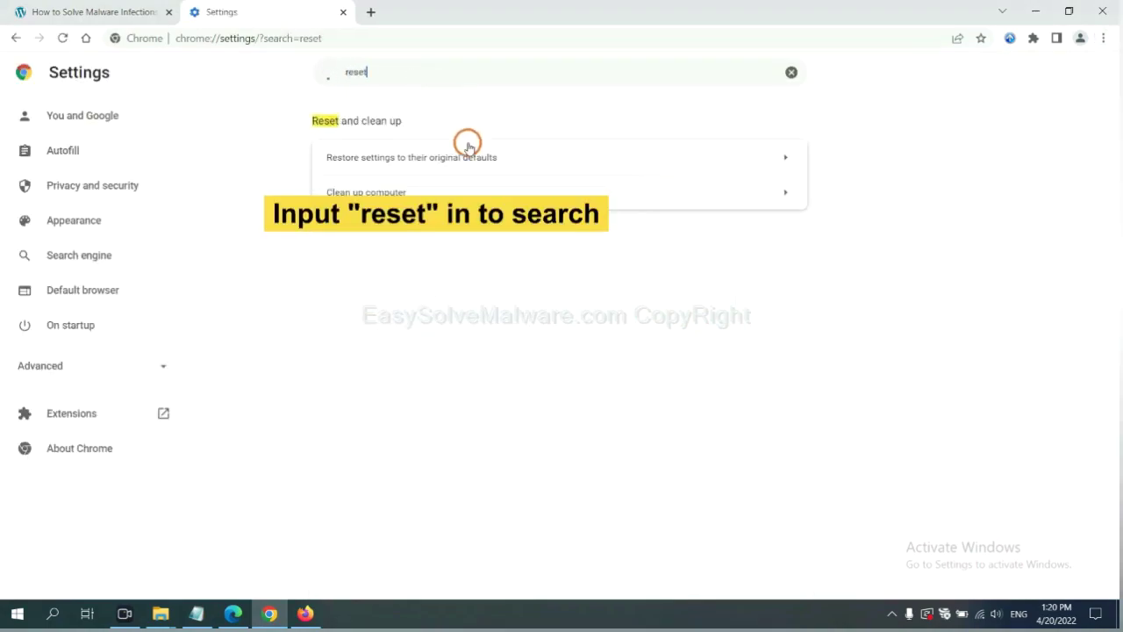
pyautogui.click(480, 154)
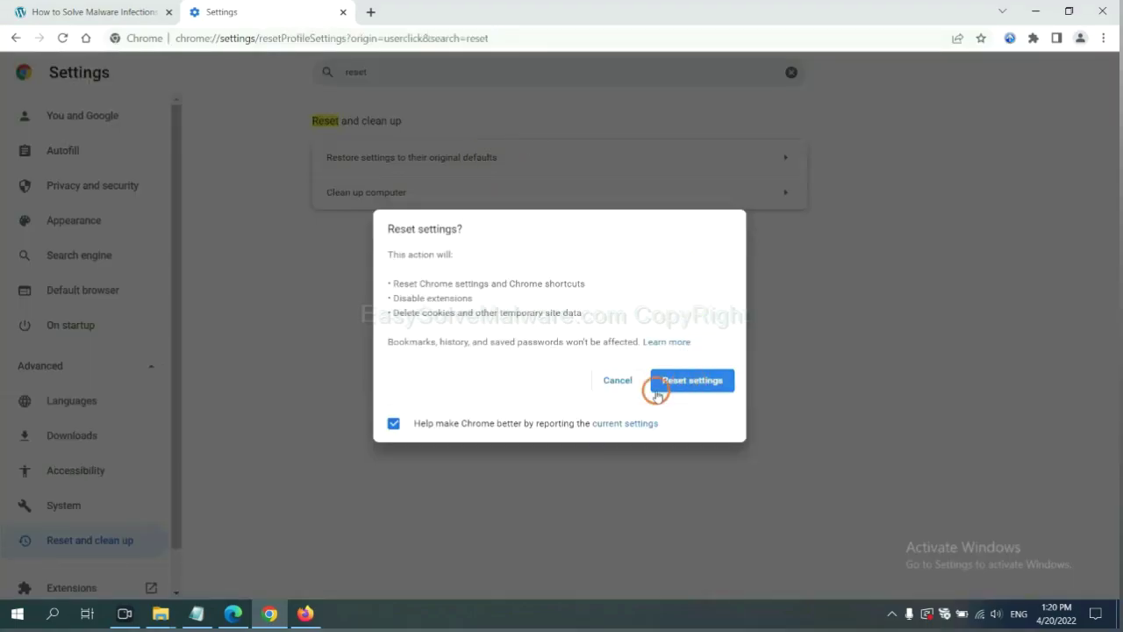
pyautogui.click(307, 610)
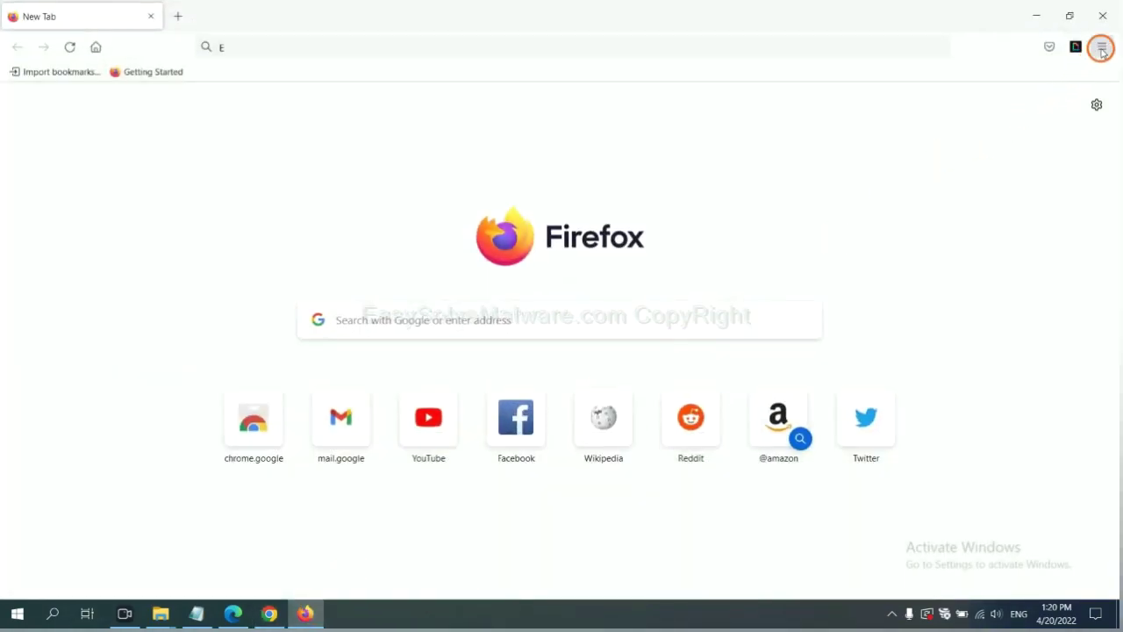
# Step: Choose Refresh Firefox on Firefox's Help > Troubleshooting Information page
pyautogui.click(1101, 49)
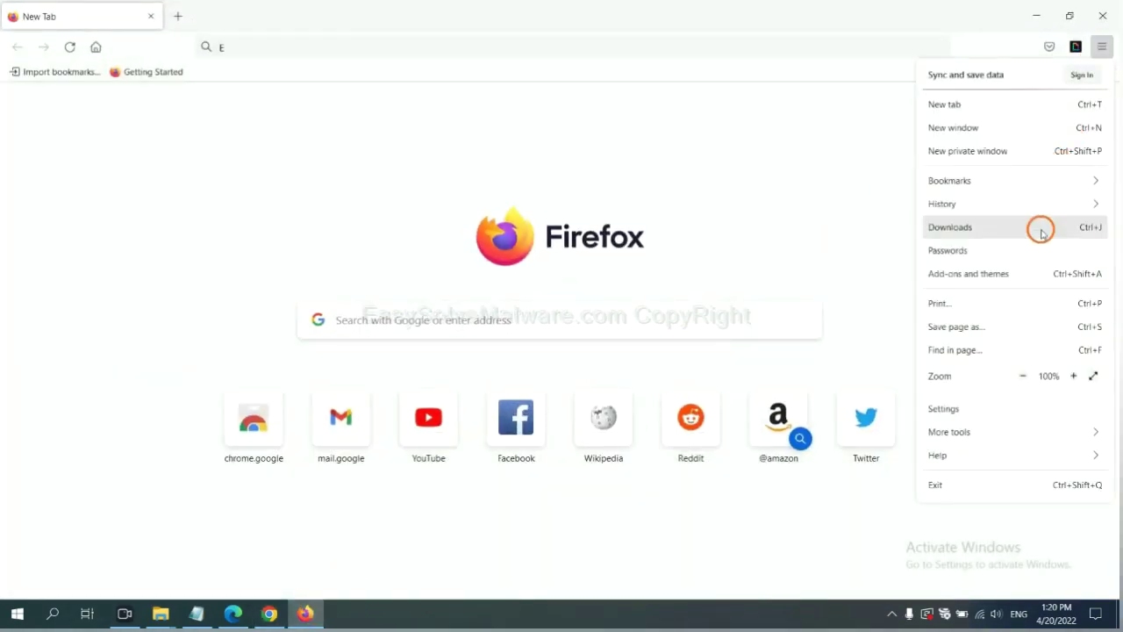
pyautogui.click(963, 454)
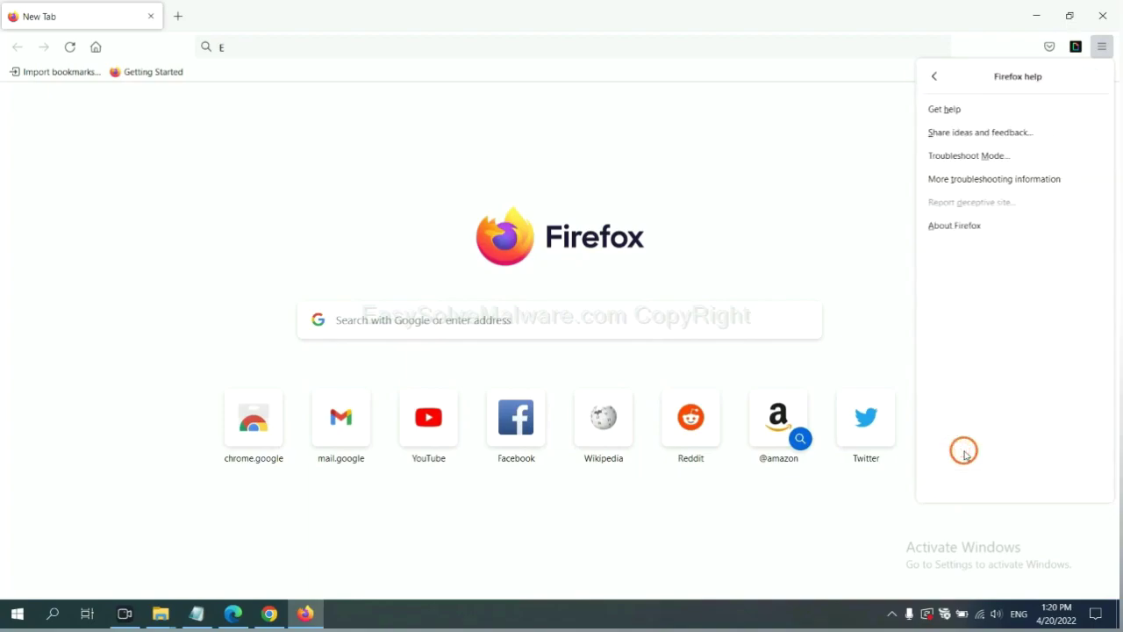
pyautogui.click(983, 181)
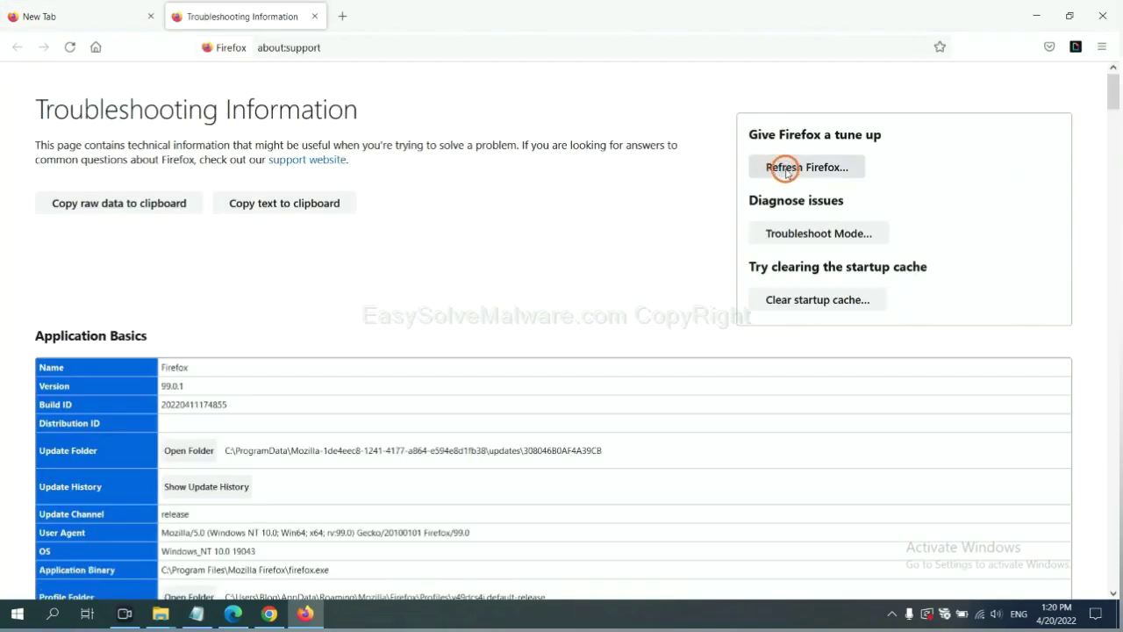
pyautogui.click(786, 169)
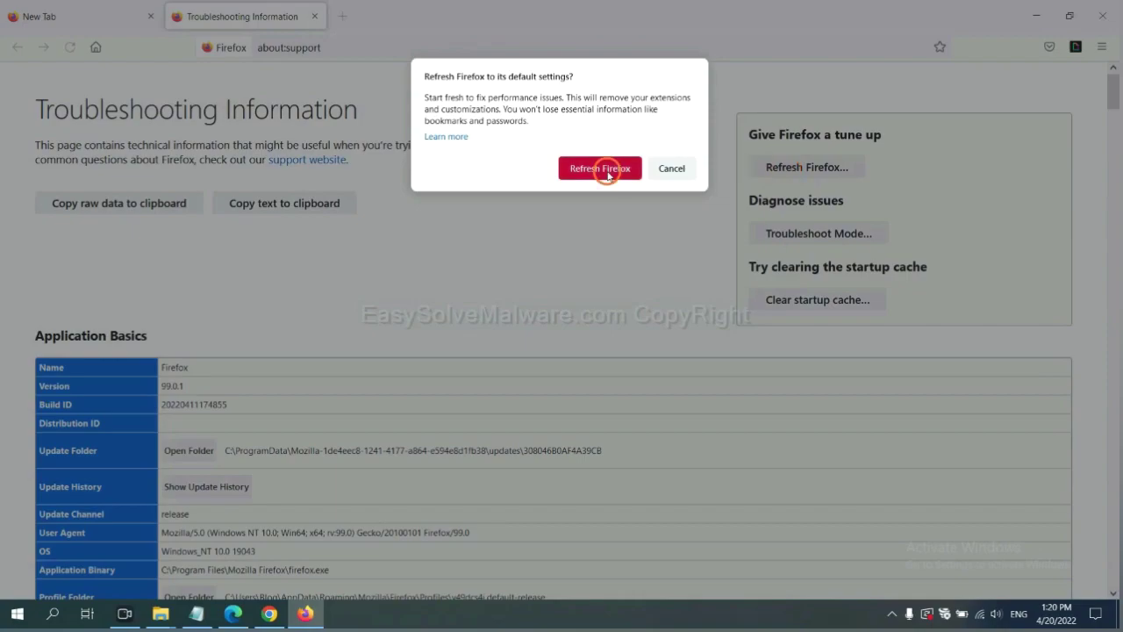
pyautogui.click(232, 613)
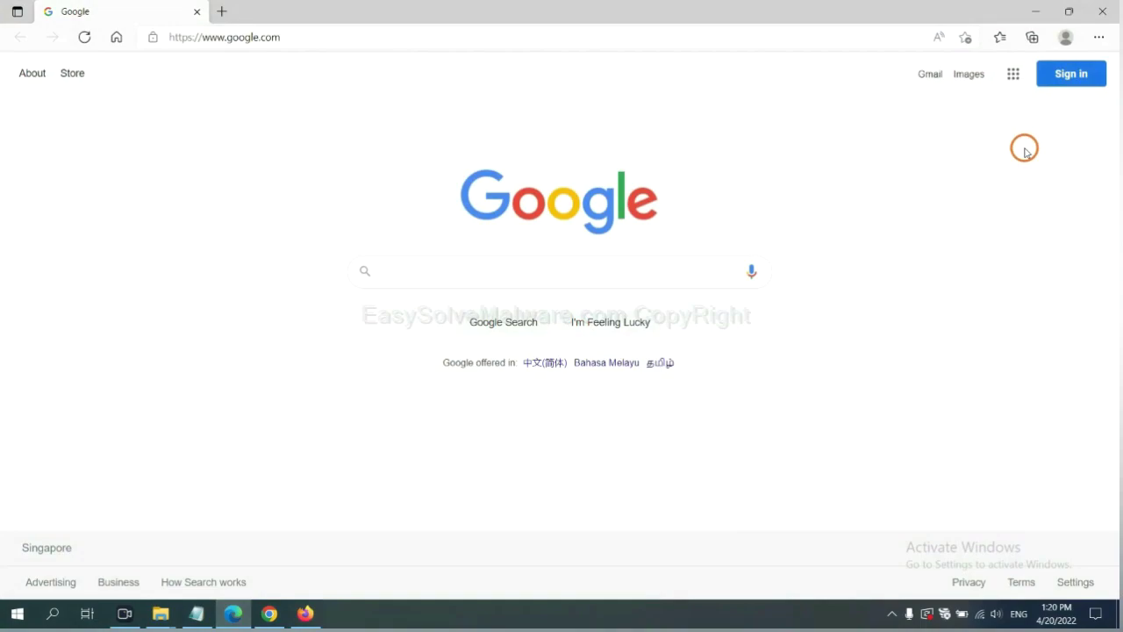
# Step: Search Edge's settings for 'reset' and choose Restore settings to their default values
pyautogui.click(1099, 38)
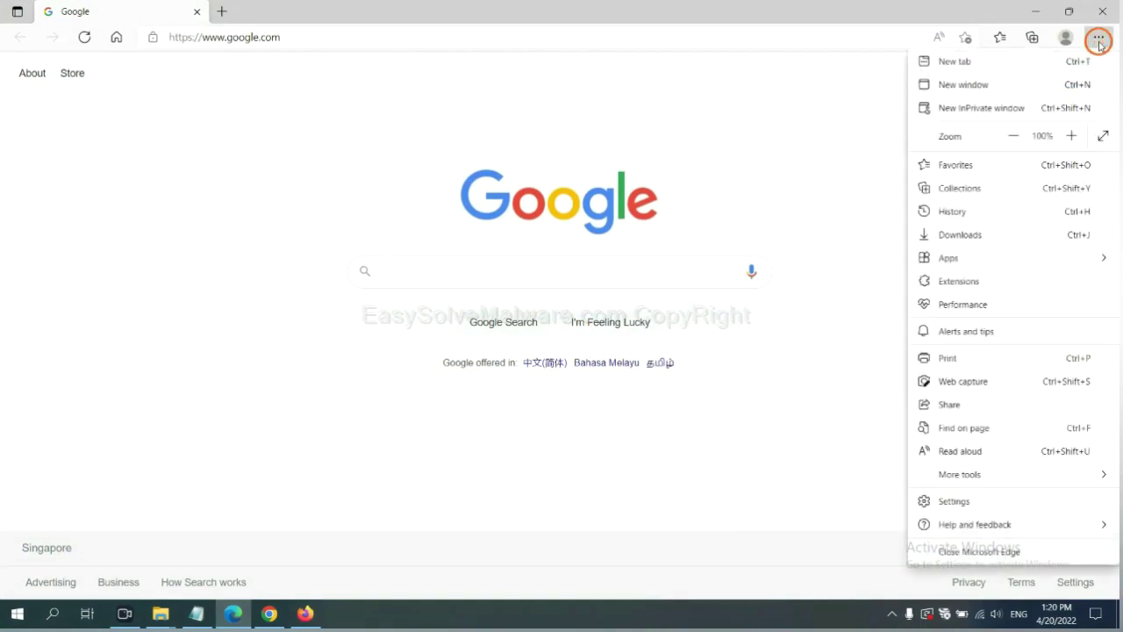
pyautogui.click(966, 502)
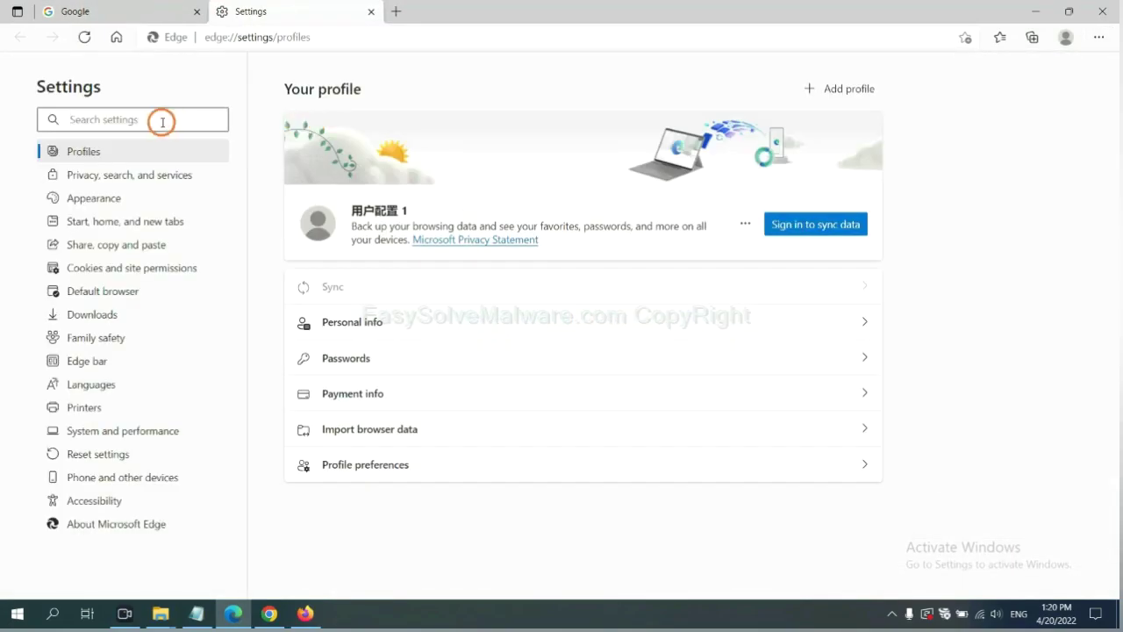
pyautogui.write('re')
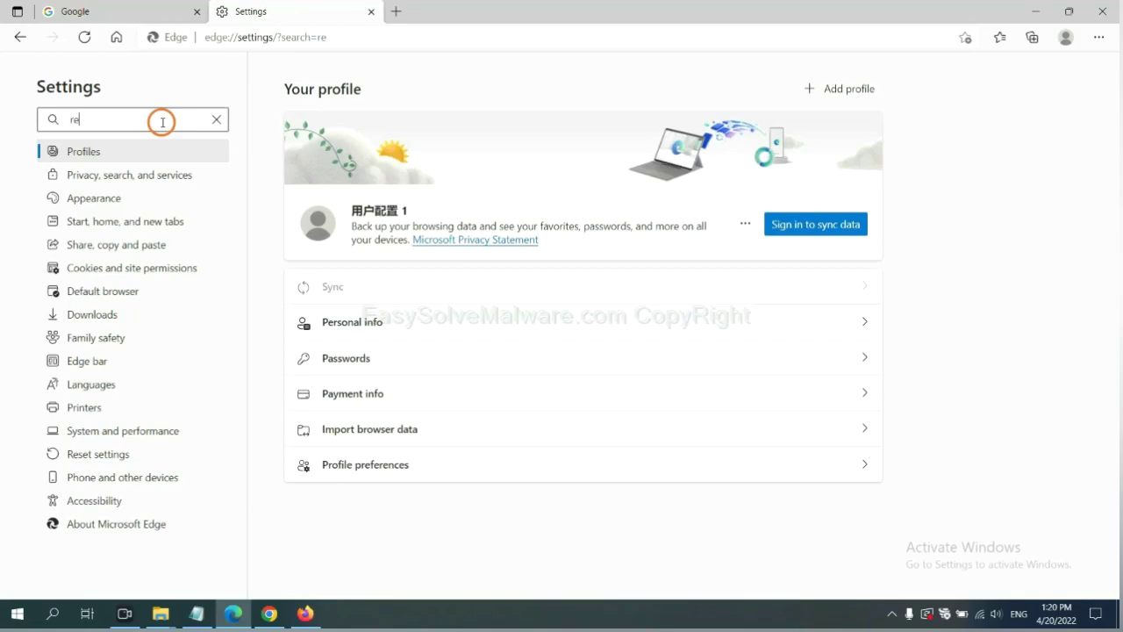
pyautogui.write('set')
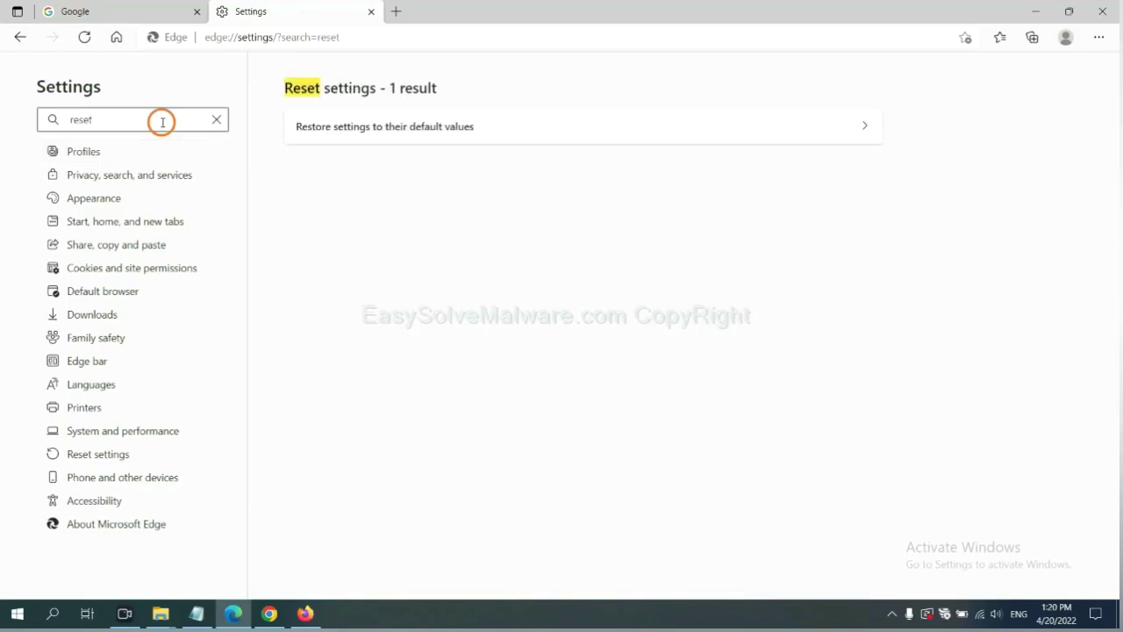
pyautogui.click(393, 122)
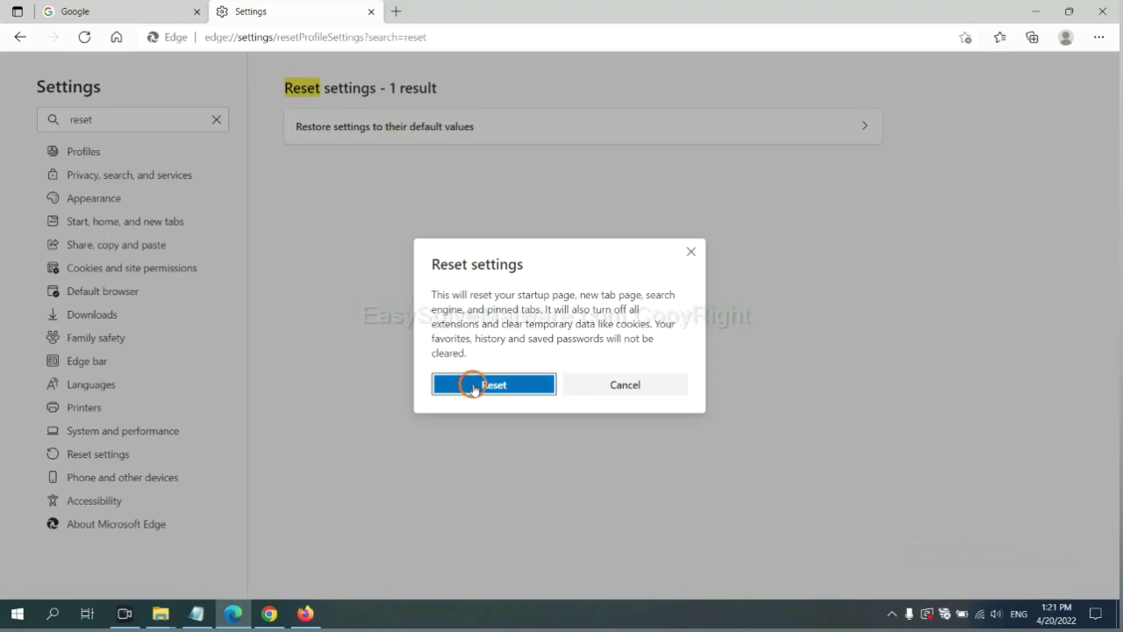